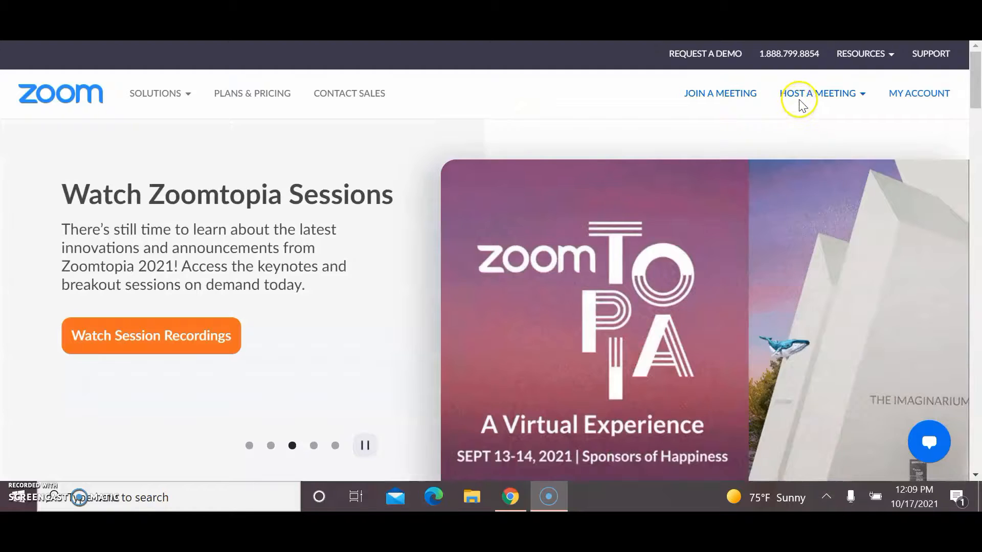
- Host a Zoom meeting with video off and join it with computer audio
click(799, 100)
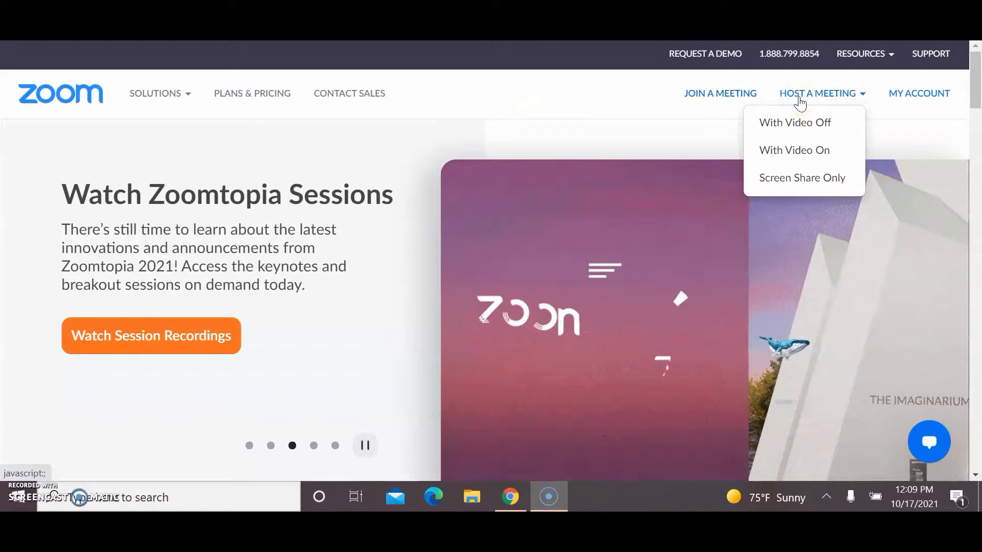
click(814, 126)
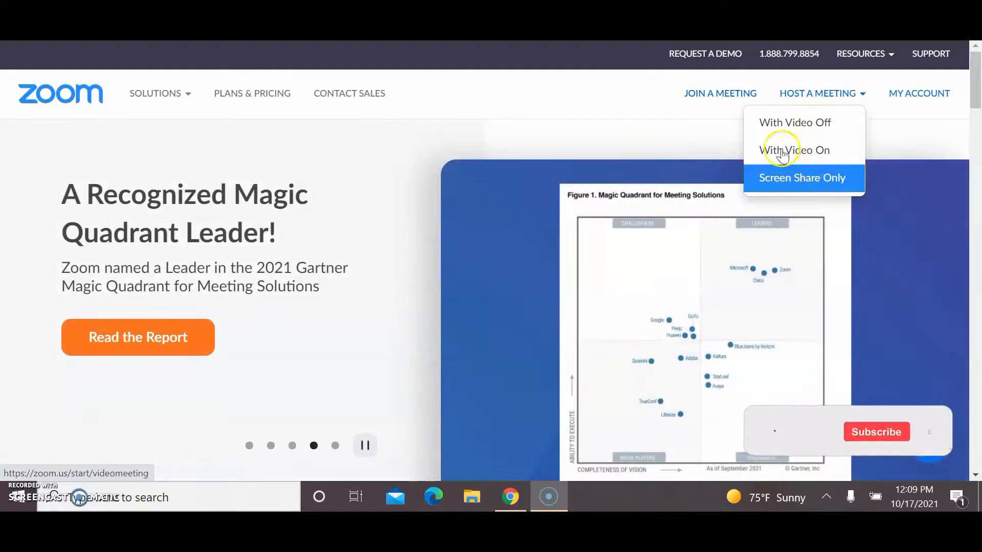
click(798, 136)
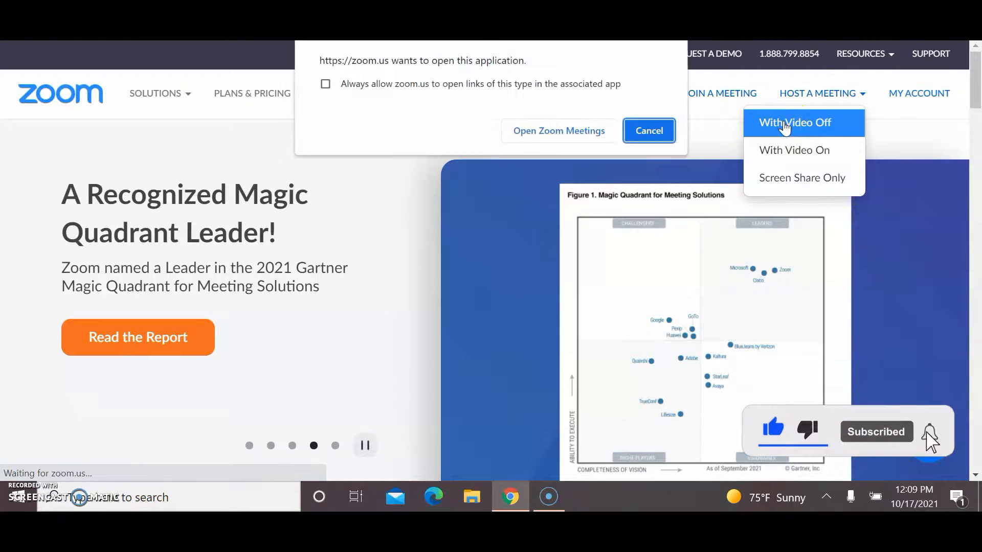
click(581, 132)
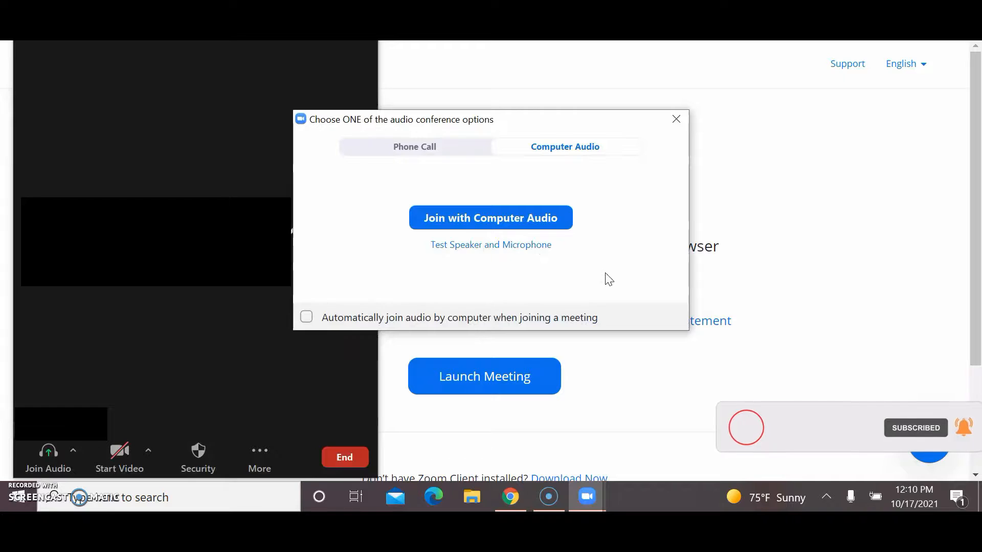
click(436, 219)
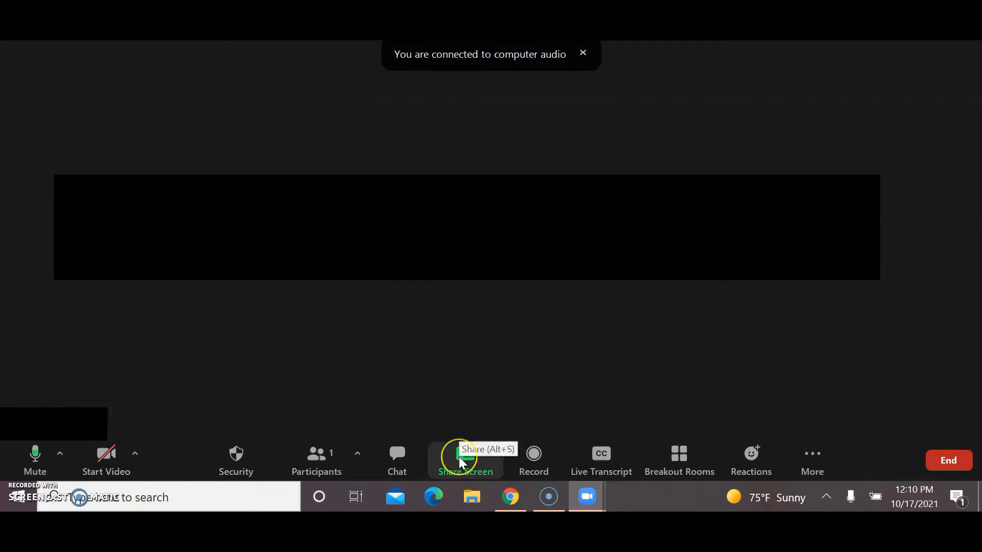
- Share the Launch Meeting - Zoom Chrome window in the meeting and start recording
click(461, 461)
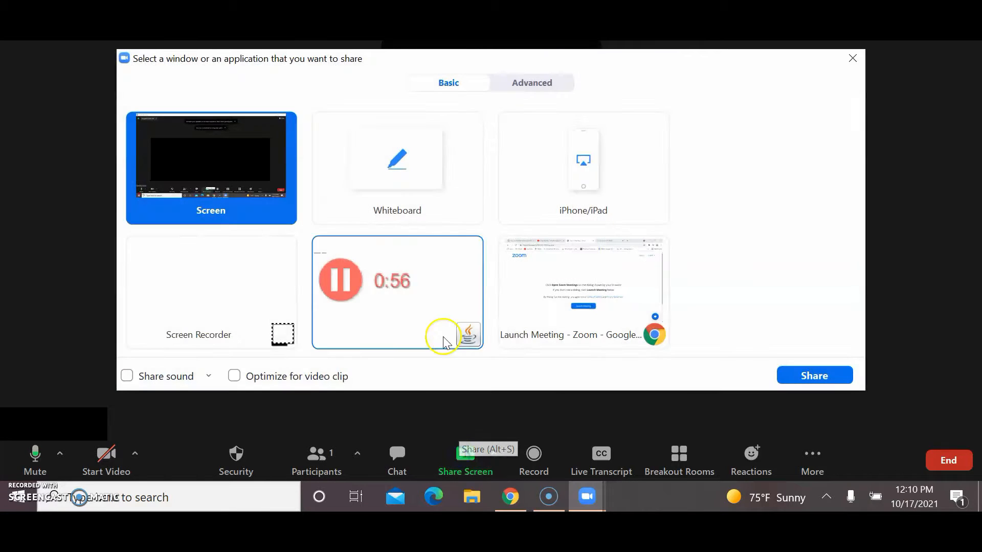
click(547, 309)
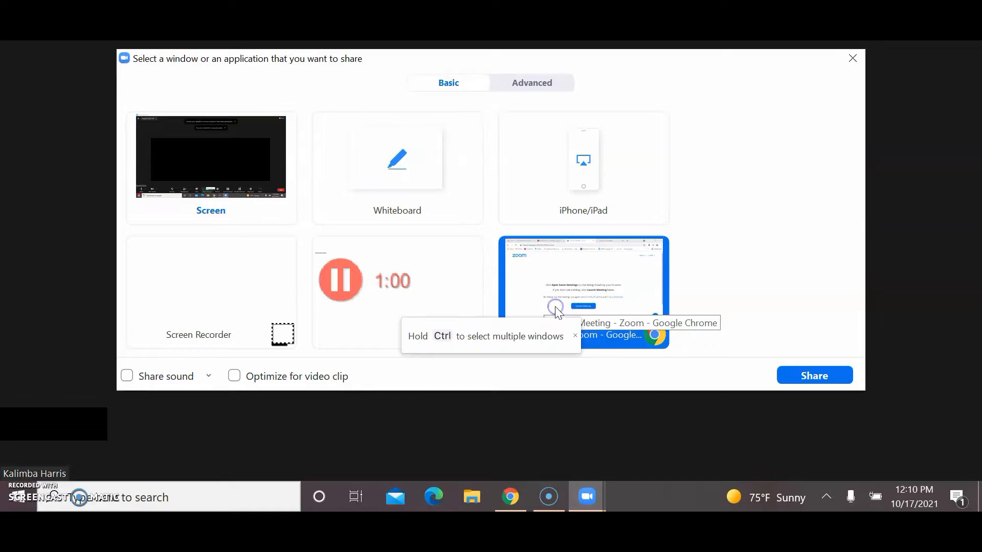
click(782, 377)
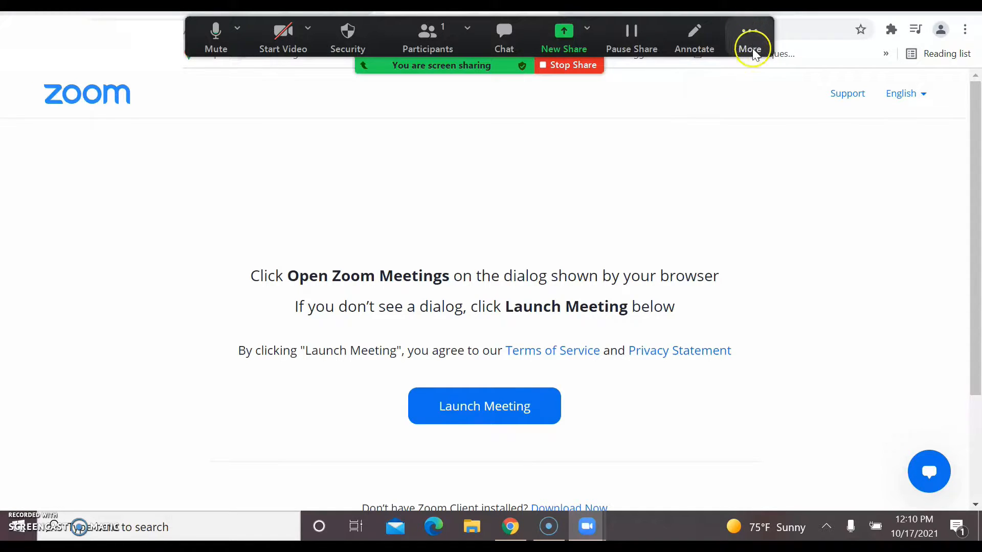
click(752, 47)
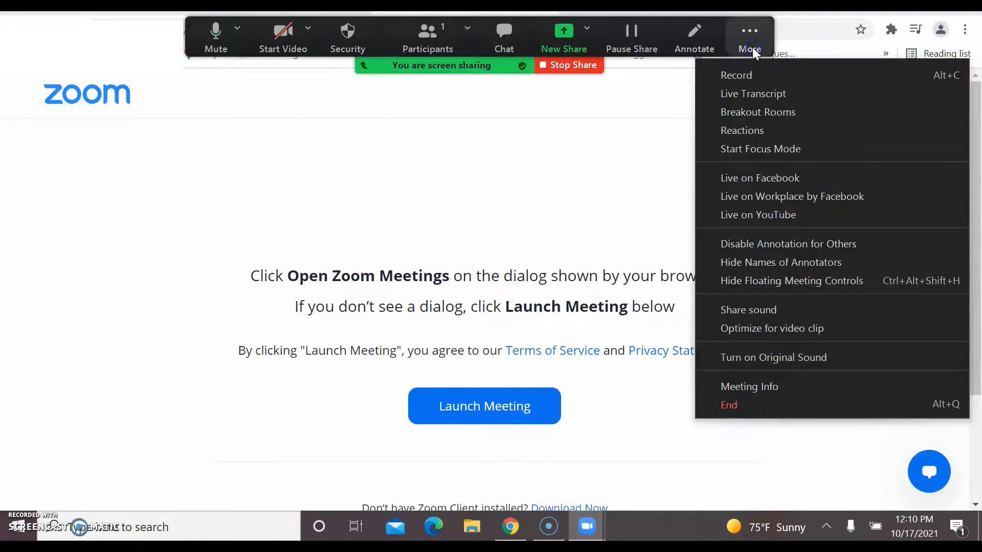
click(738, 76)
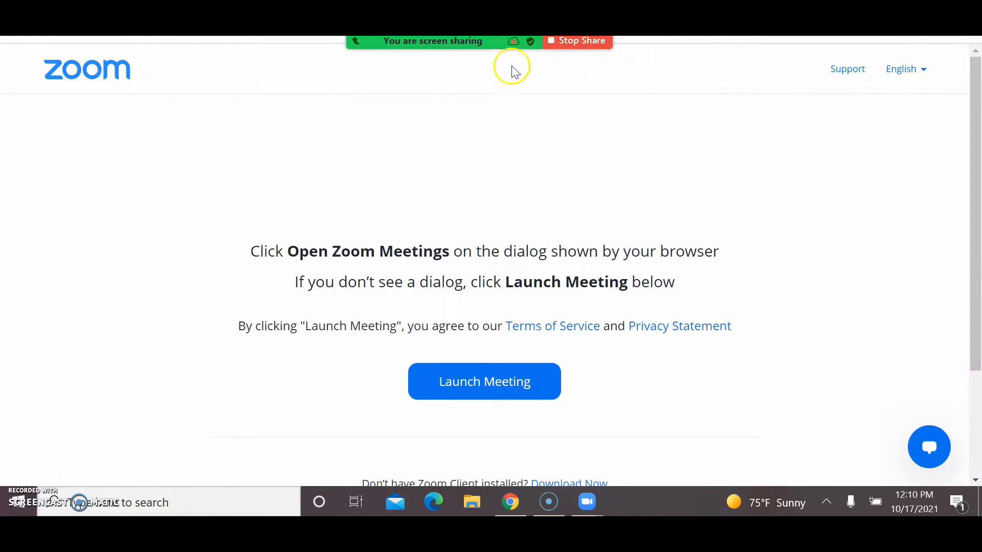
- Stop the screen share, then end the meeting for all participants and close the Zoom client
click(574, 46)
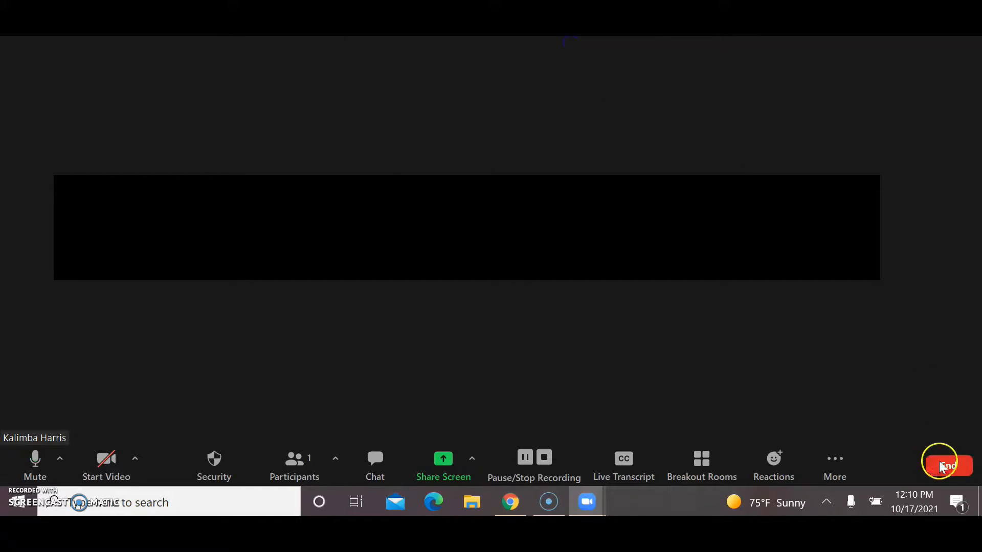
click(940, 466)
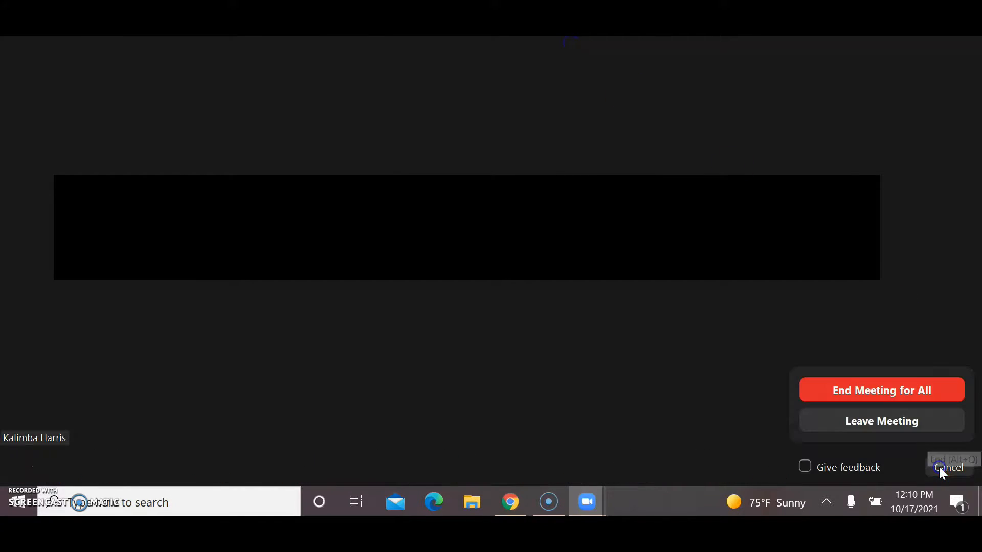
click(905, 391)
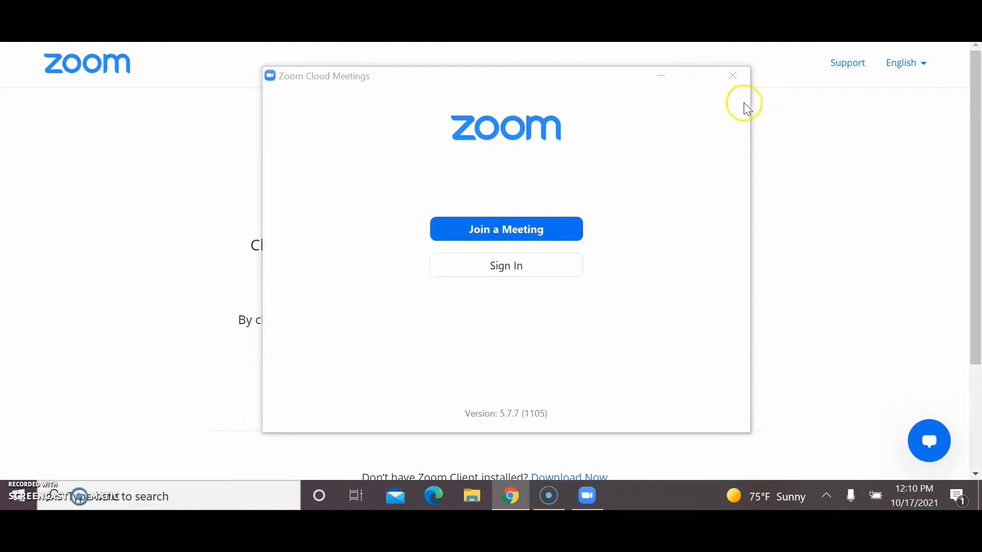
click(741, 78)
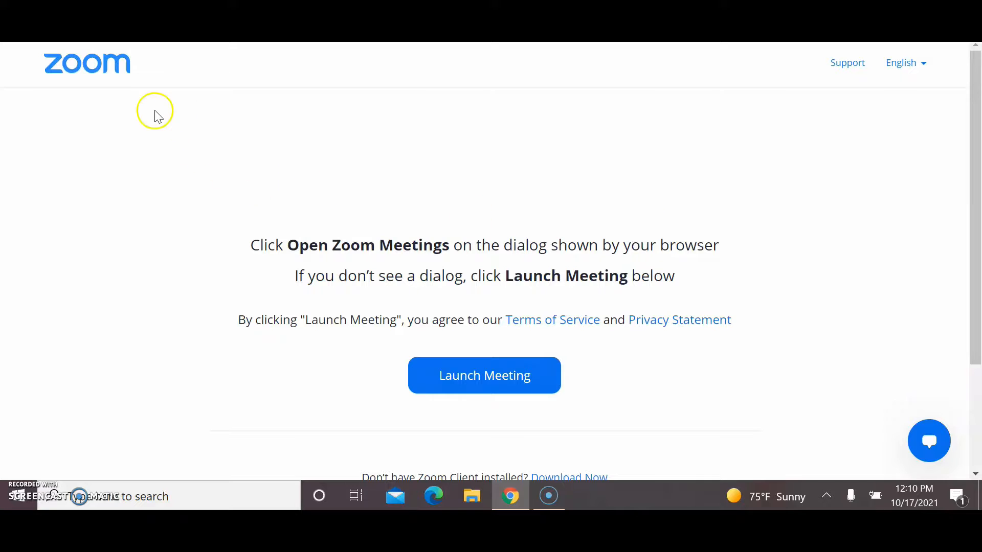
- Open the Zoom Meeting recording of Oct 17, 2021 12:05 PM from the account's recordings
click(121, 70)
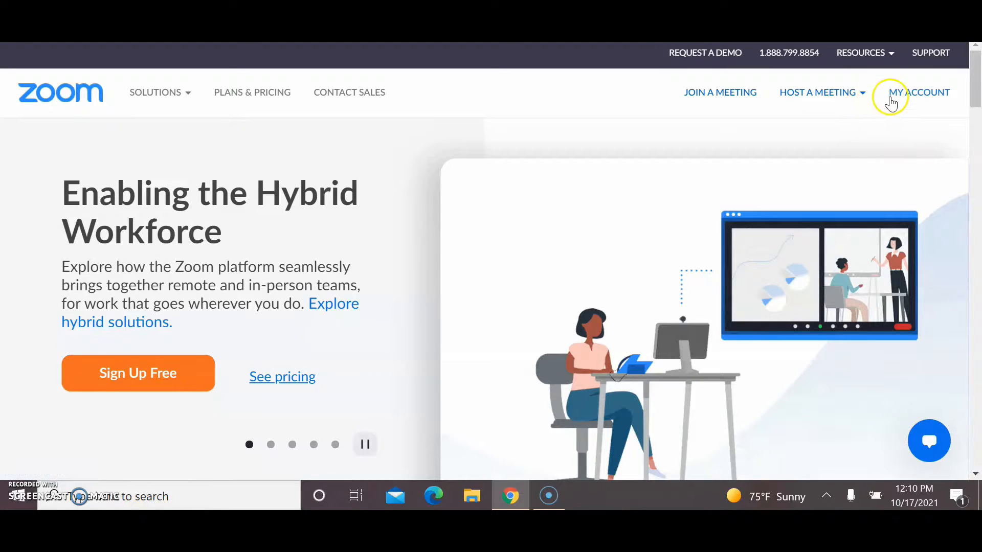
click(927, 97)
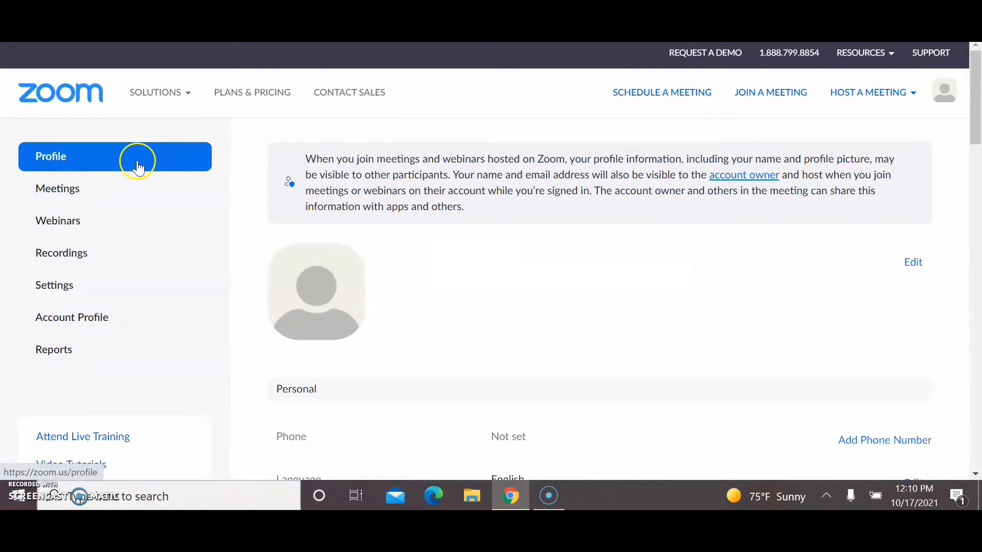
click(61, 253)
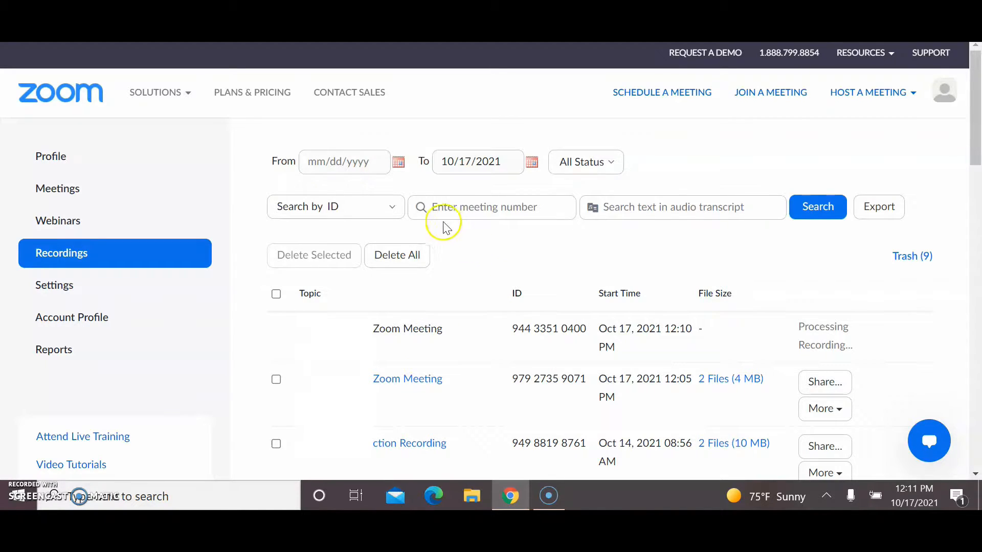
click(404, 383)
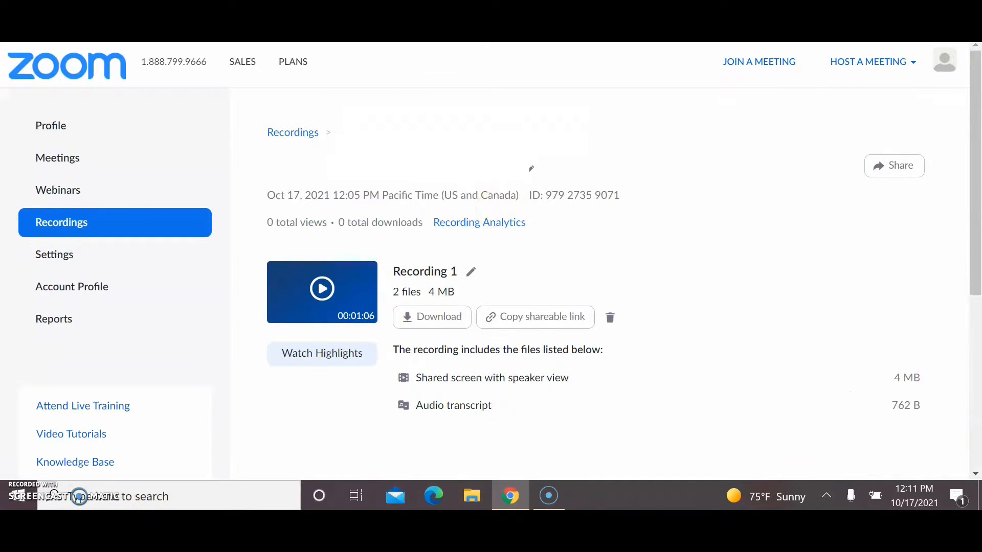
click(531, 168)
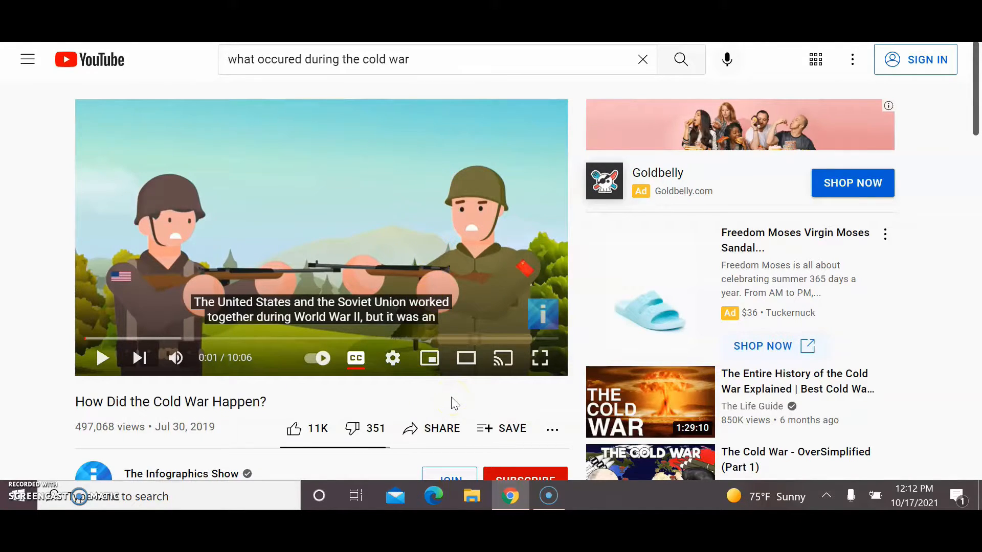
- Copy the embed code of the YouTube video "How Did the Cold War Happen?"
click(435, 432)
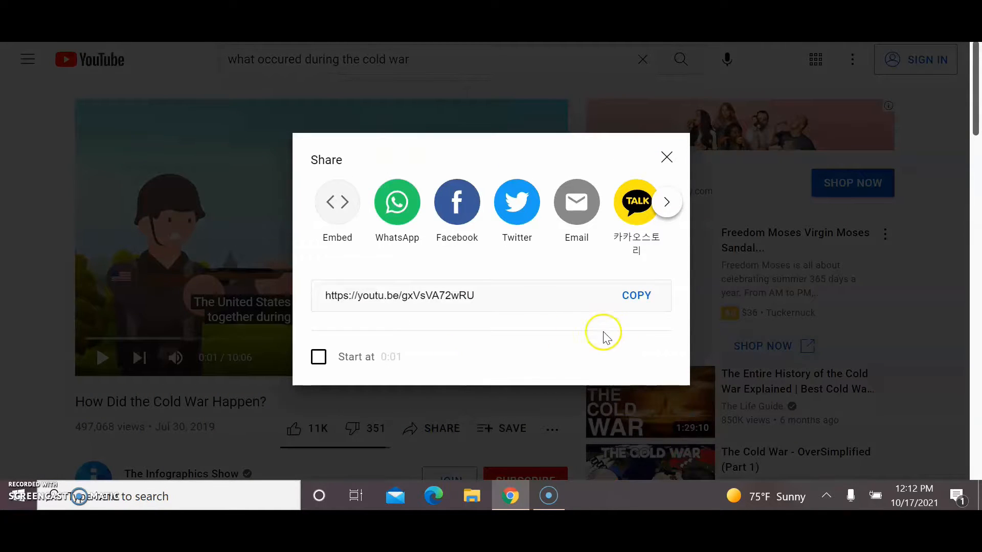
click(338, 203)
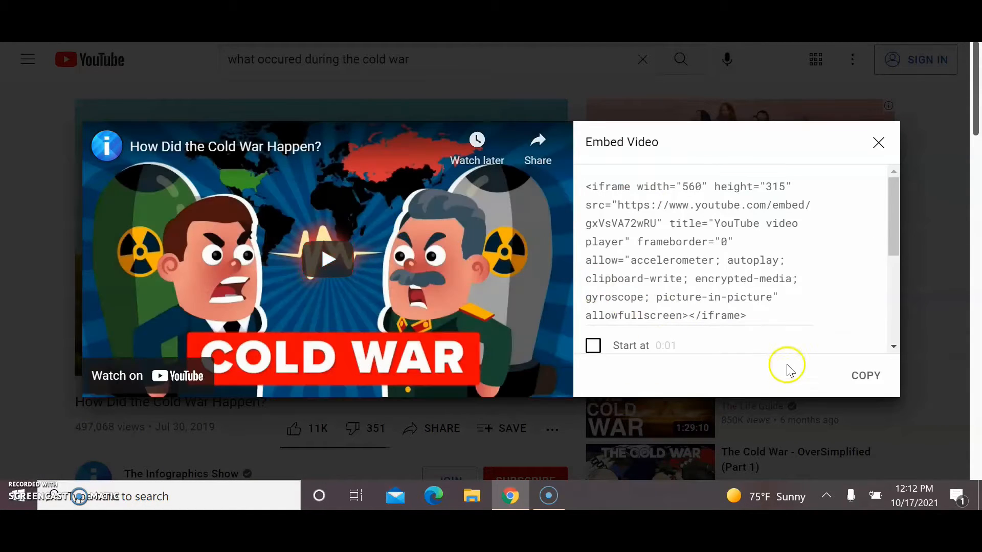
click(871, 377)
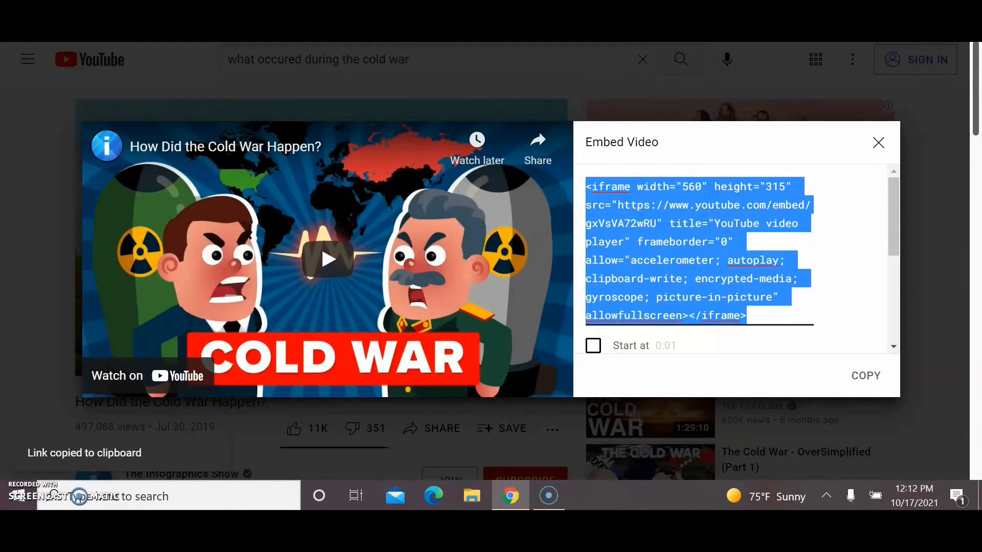
- Switch to the Canvas course, view the Week 8 Introduction page and return to the modules list
click(67, 31)
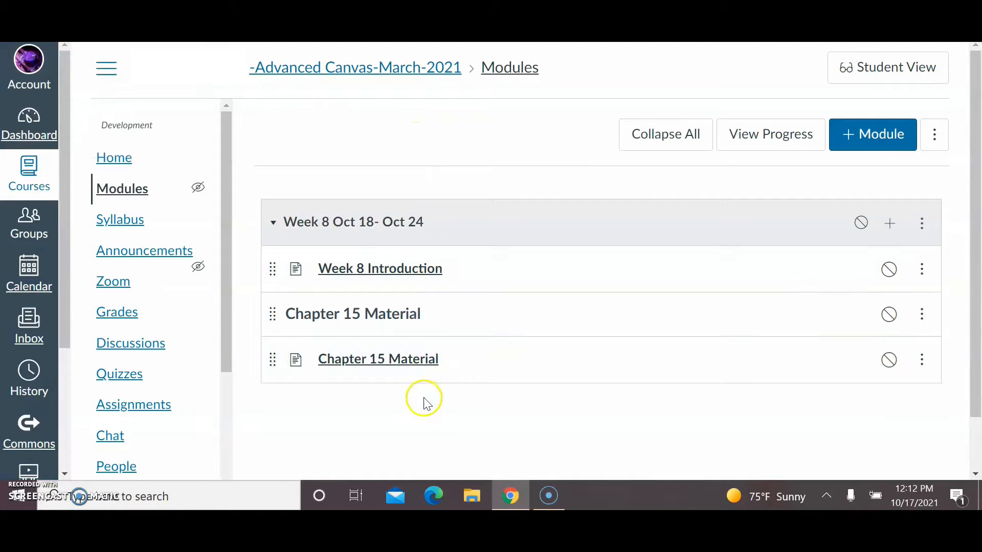
click(411, 277)
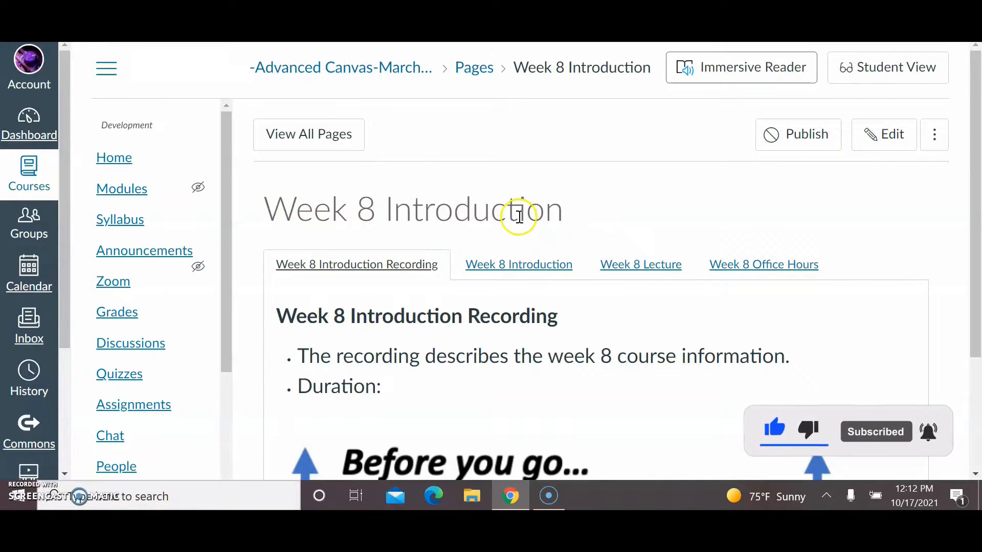
click(142, 191)
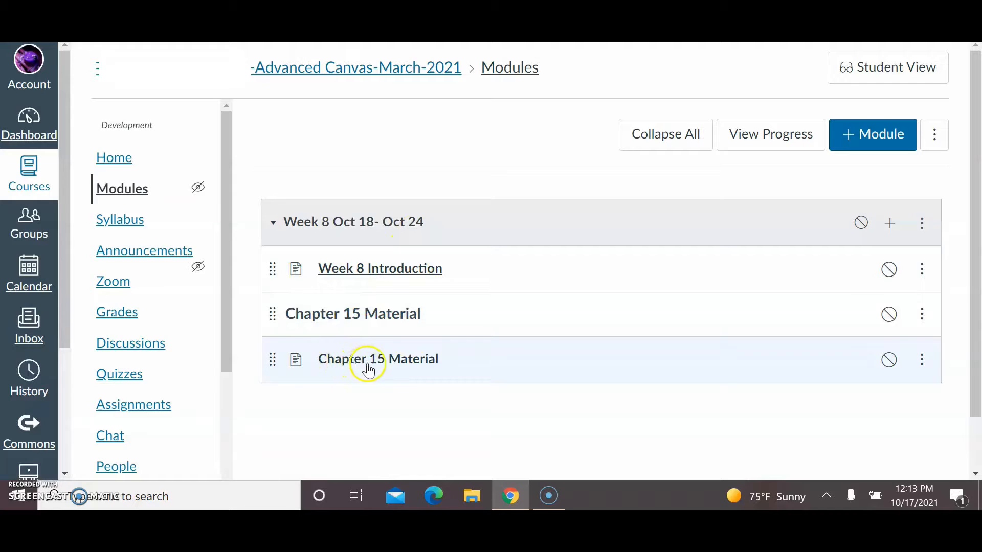
- View the Chapter 15 Lecture section of the Chapter 15 Material page and open the page for editing
click(401, 366)
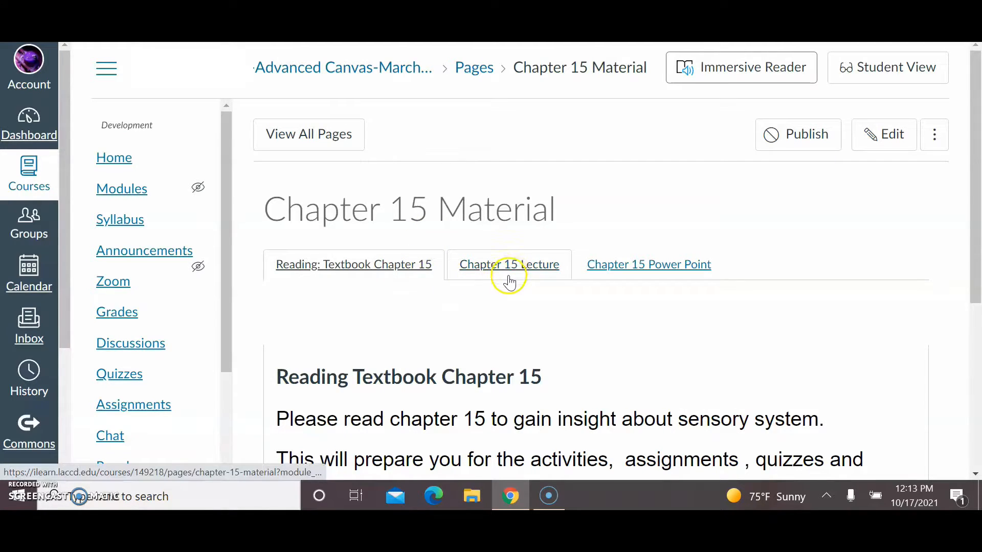
click(527, 271)
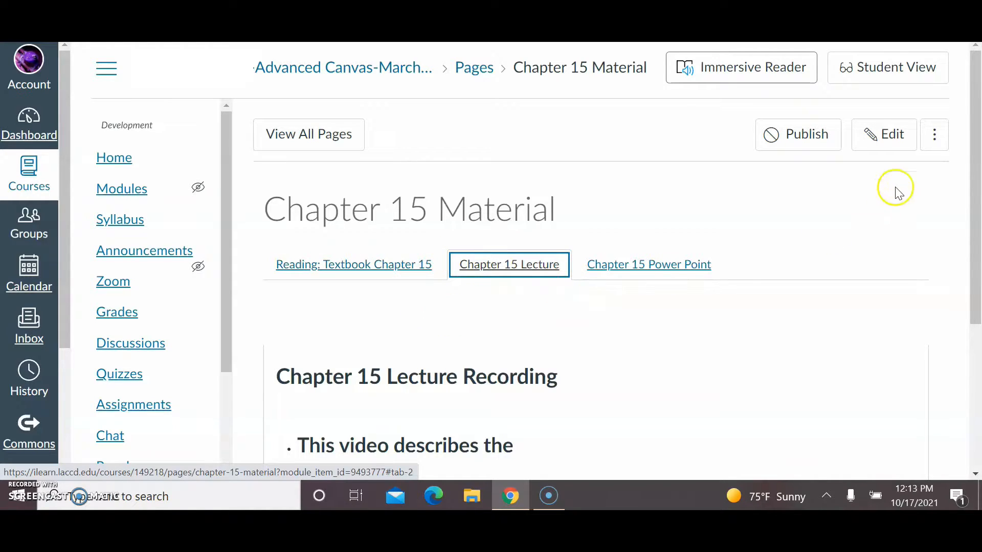
click(878, 144)
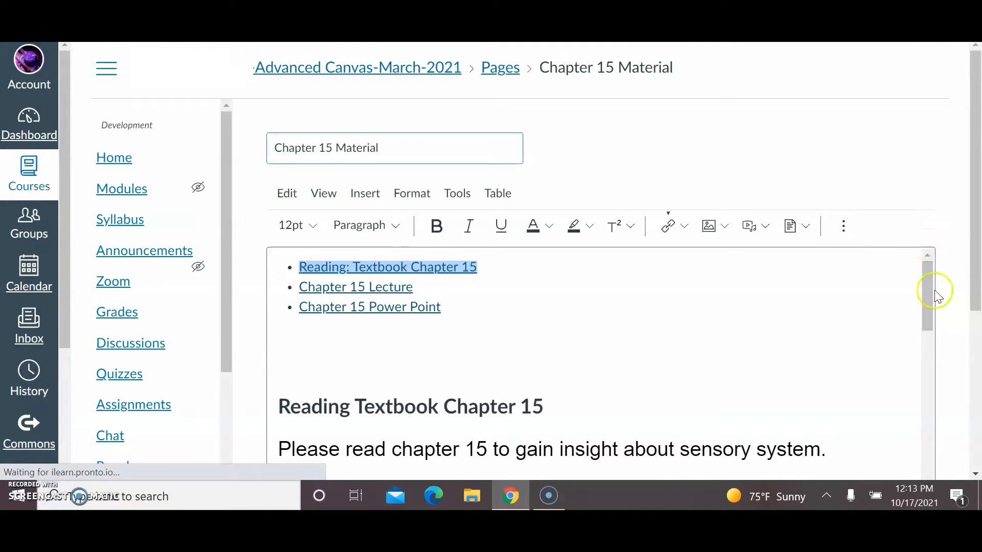
- Embed the copied YouTube iframe code on the empty line below the Chapter 15 Lecture Recording heading
drag(936, 293, 940, 413)
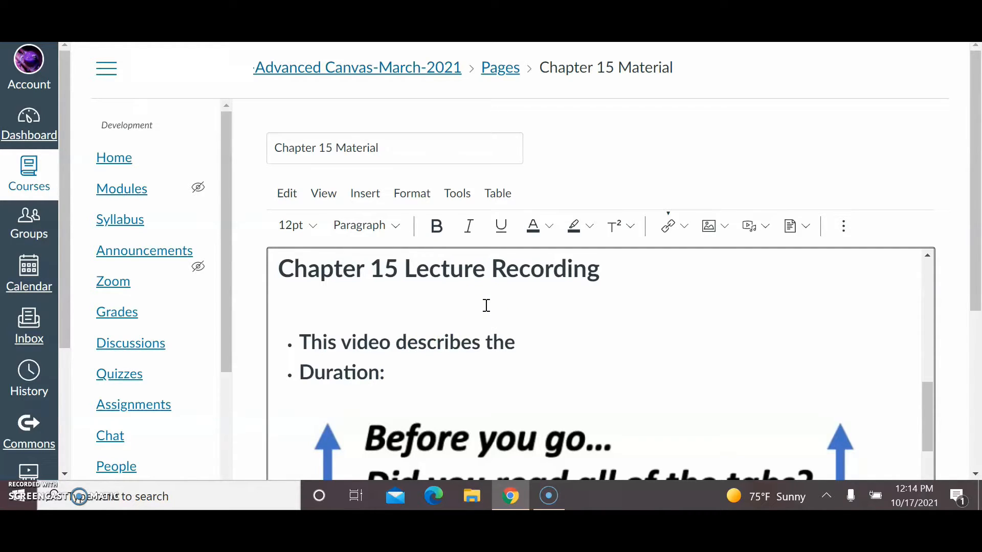
click(293, 307)
click(844, 229)
click(839, 260)
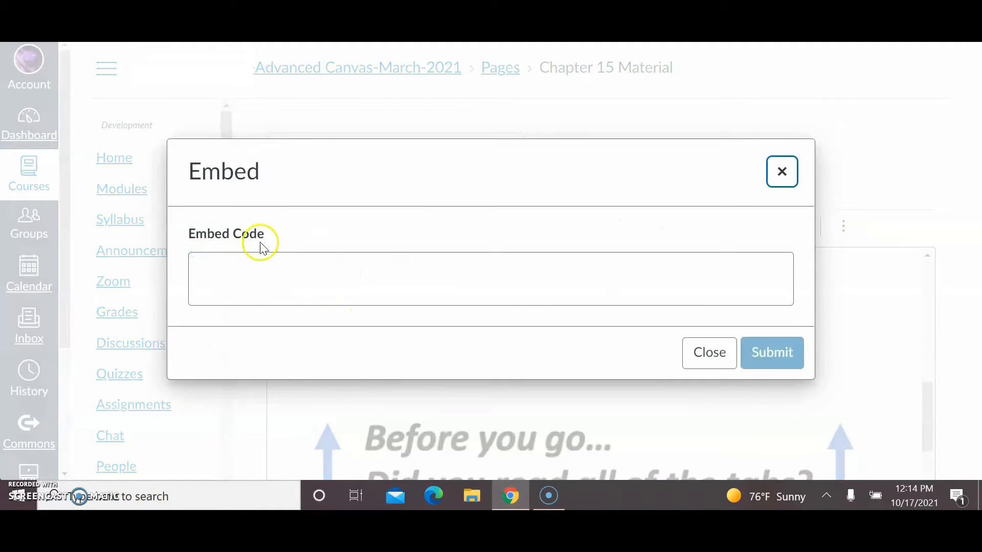
click(248, 263)
text(<iframe width="560" height="315" src="https://www.youtube.com/embed/gxVsVA72wRU" title="YouTube video player" frameborder="0" allow="accelerometer; autoplay; clipboard-write; encrypted-media; gyroscope; picture-in-picture" allowfullscreen></iframe>)
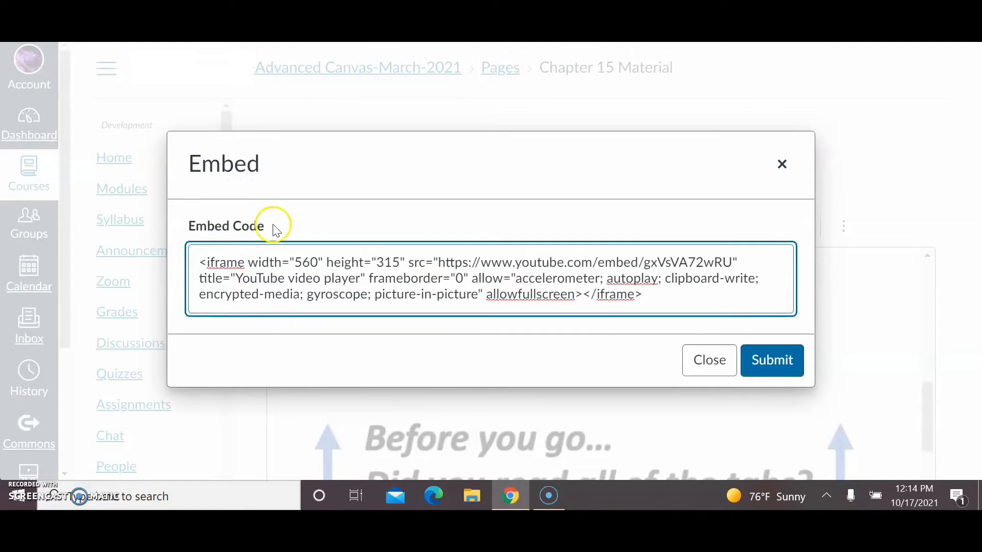
click(780, 365)
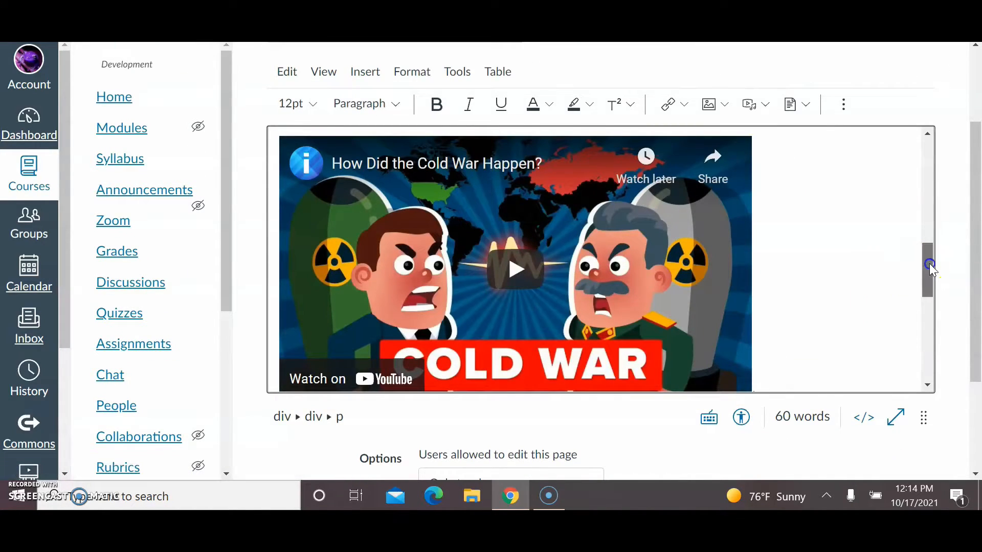
- Save the Chapter 15 Material page and check the embedded video in its Chapter 15 Lecture section
drag(928, 263, 975, 382)
click(915, 439)
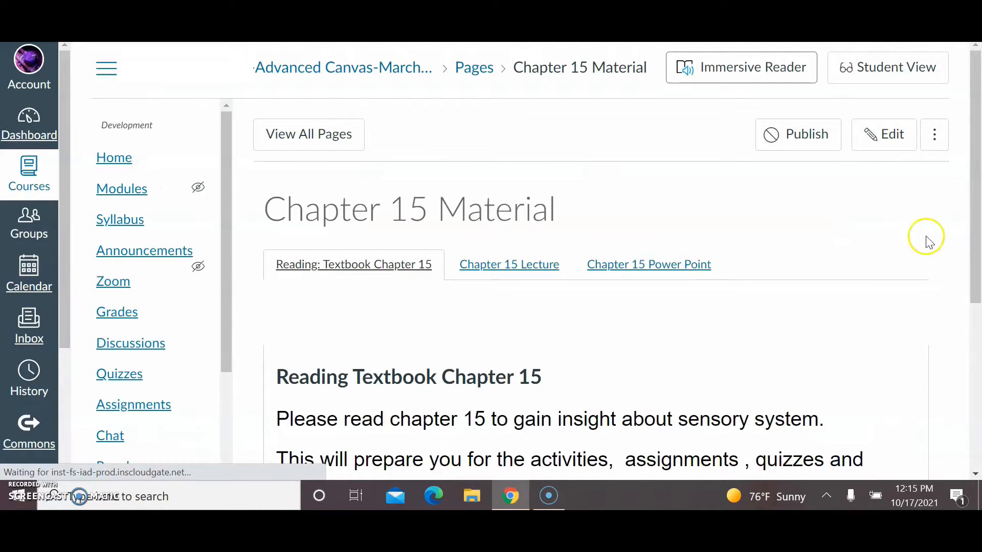
click(552, 265)
drag(977, 205, 977, 288)
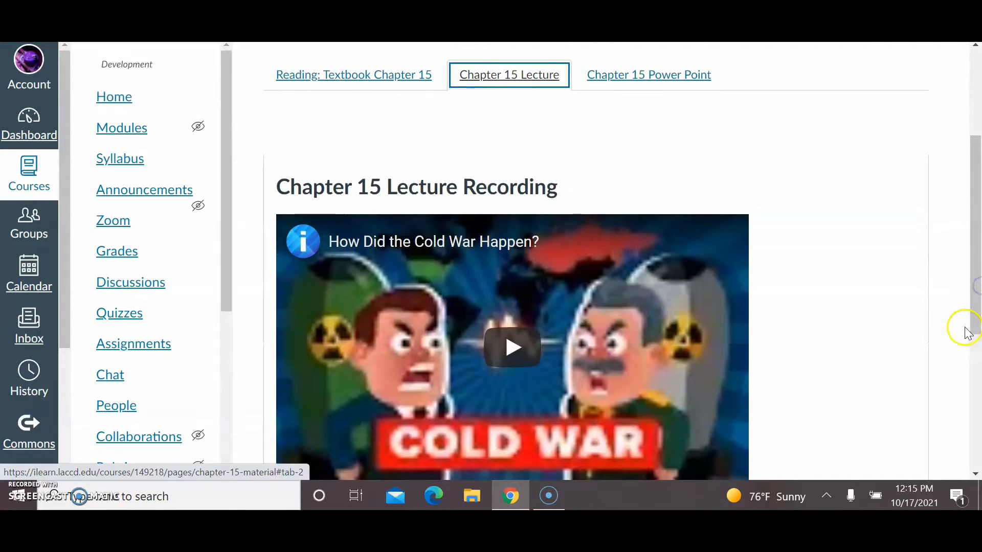
scroll(968, 332, down, 3)
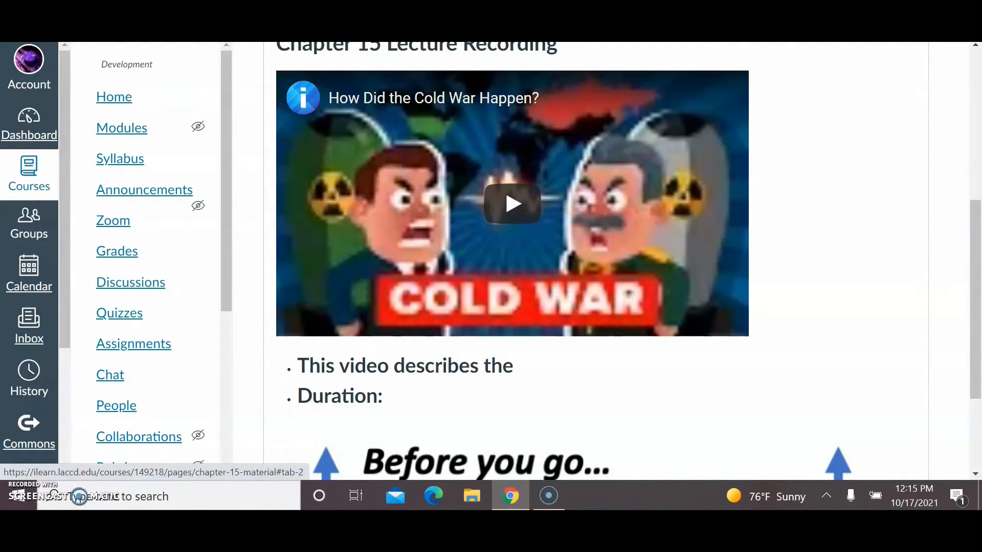
- Switch to the Zoom cloud recording's details page and copy the shareable link of Recording 1
scroll(623, 261, up, 2)
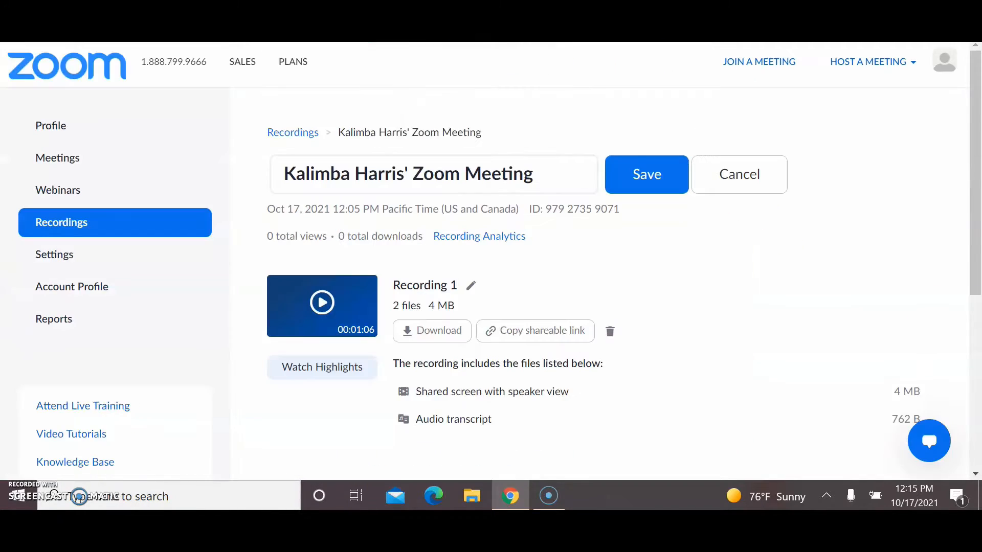
key(ctrl+a)
key(BackSpace)
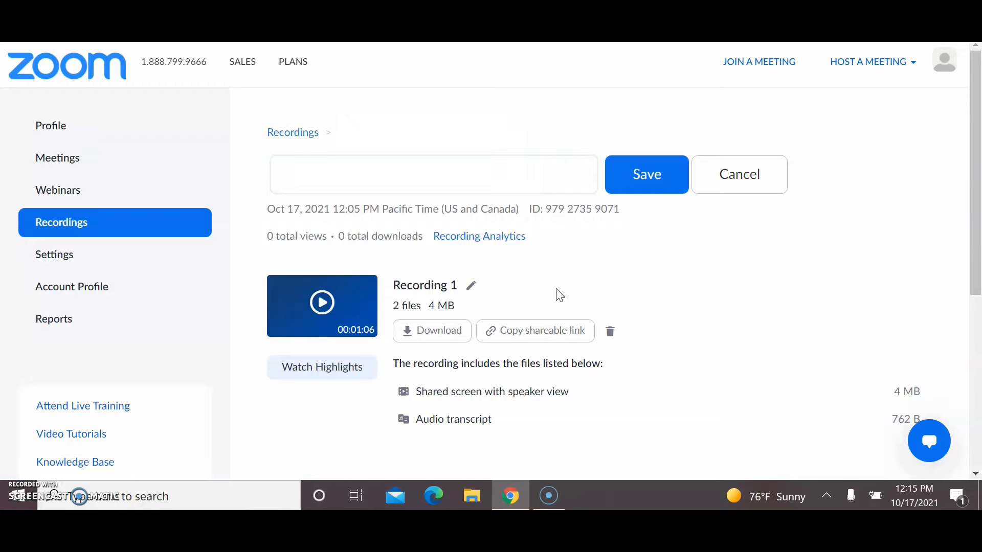
click(529, 348)
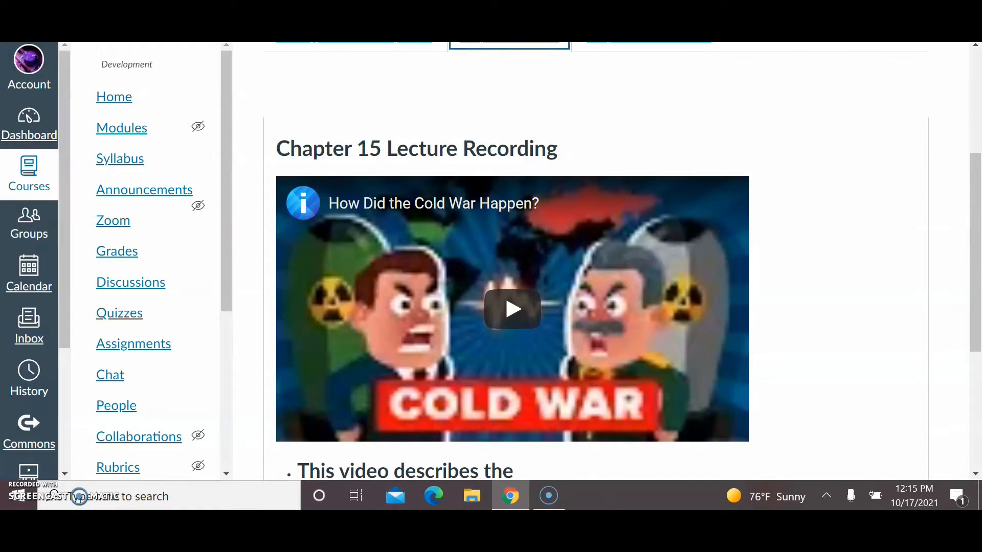
- Return to the Canvas course and open the Week 8 Introduction page from the modules list for editing
click(118, 131)
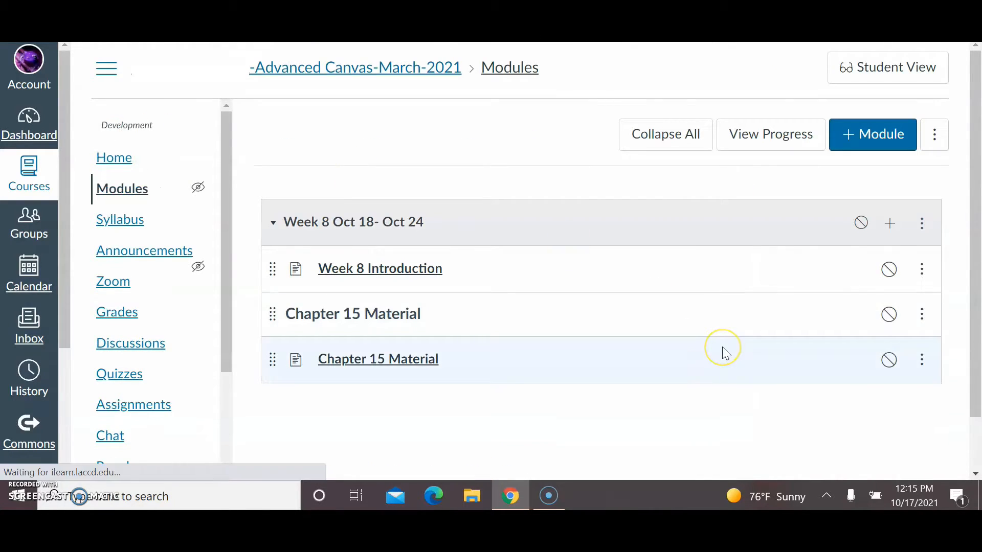
click(404, 274)
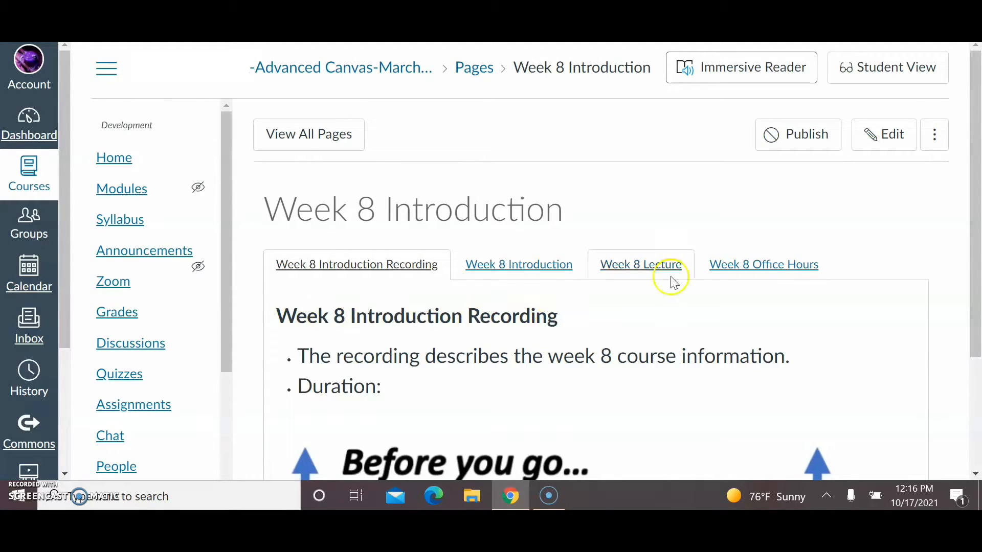
click(881, 149)
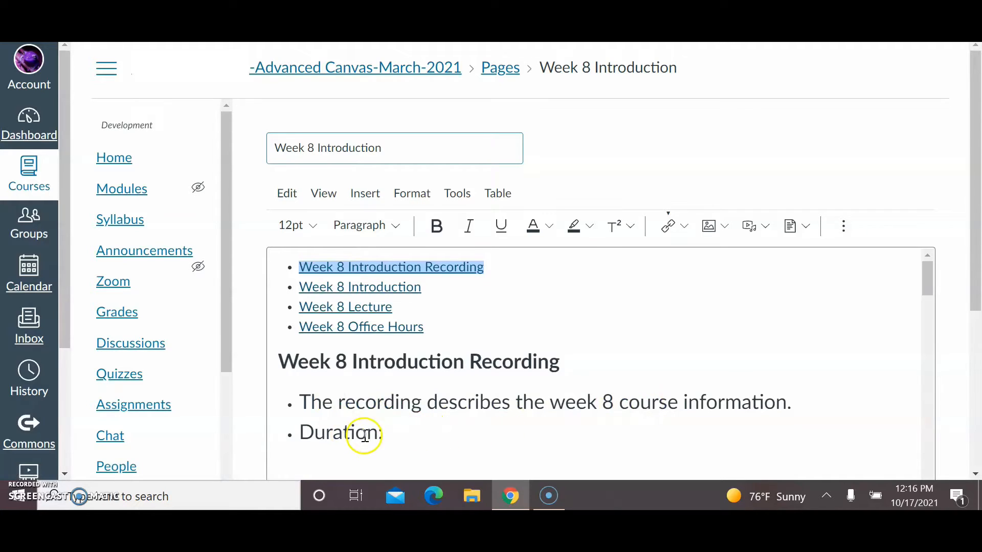
- Link the Week 8 Introduction Recording heading to the copied Zoom recording URL as an external link and save the page
click(573, 365)
drag(575, 367, 278, 363)
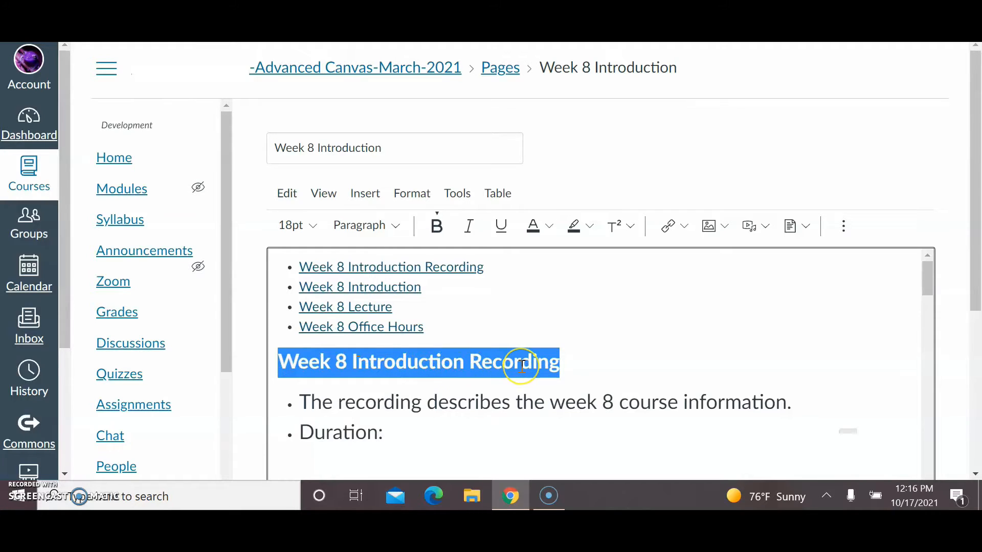
click(683, 235)
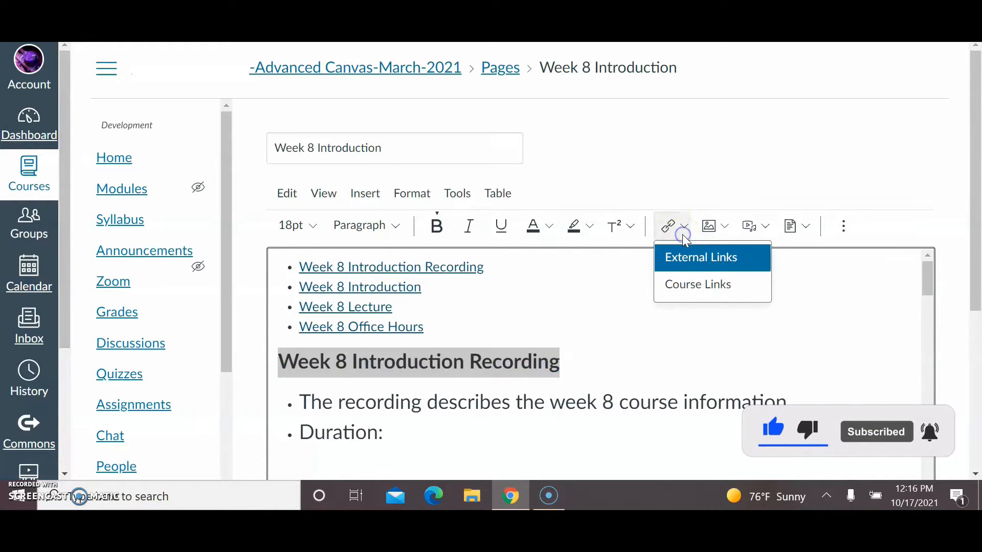
click(673, 260)
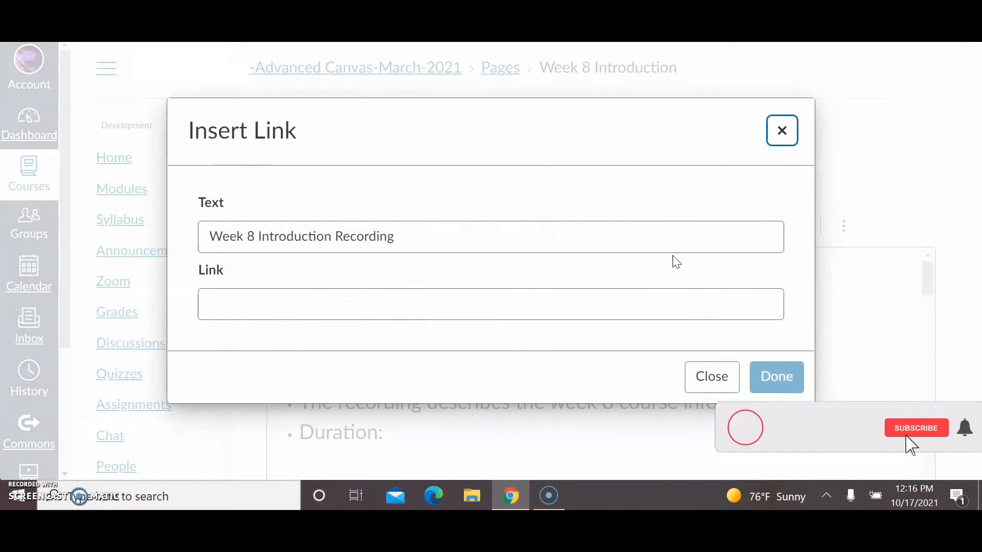
click(397, 305)
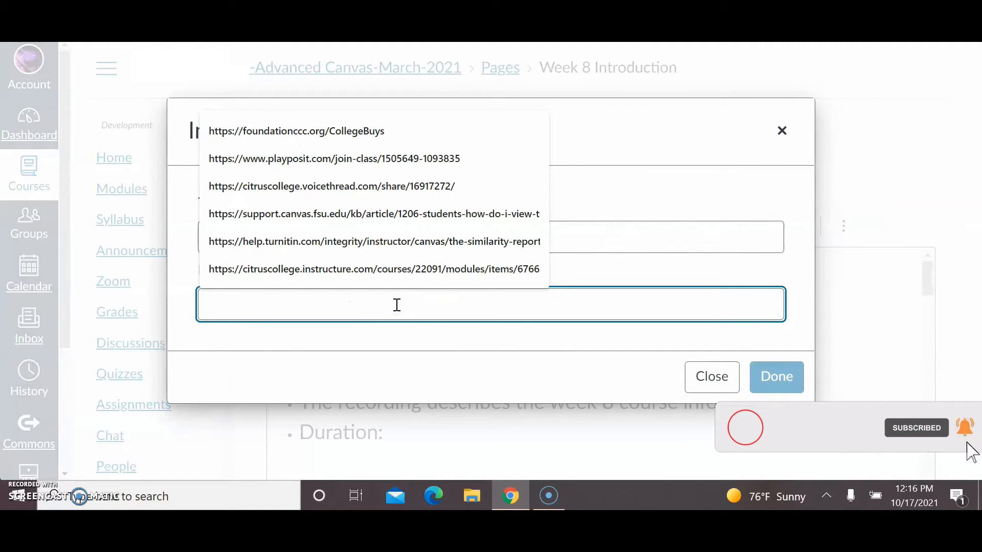
key(ctrl+v)
click(773, 382)
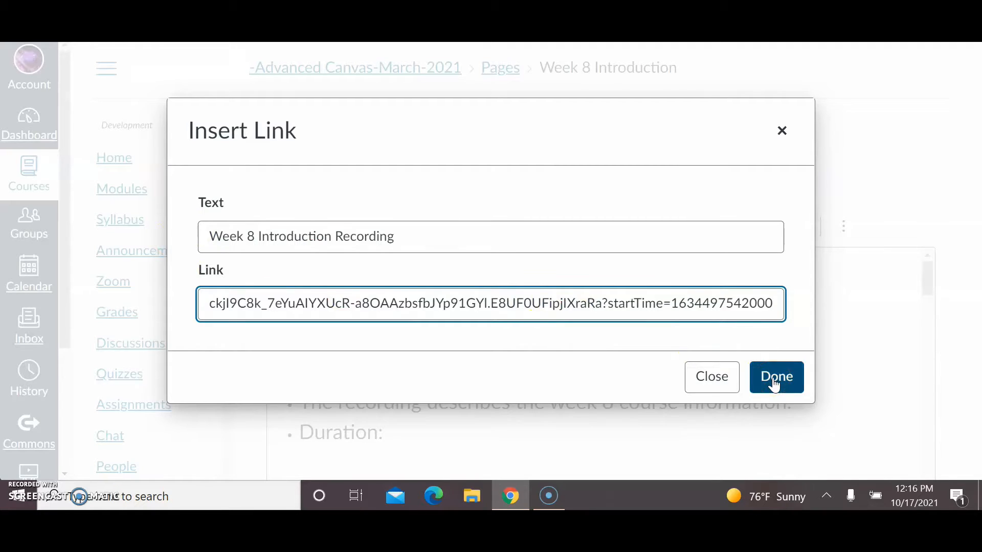
click(774, 384)
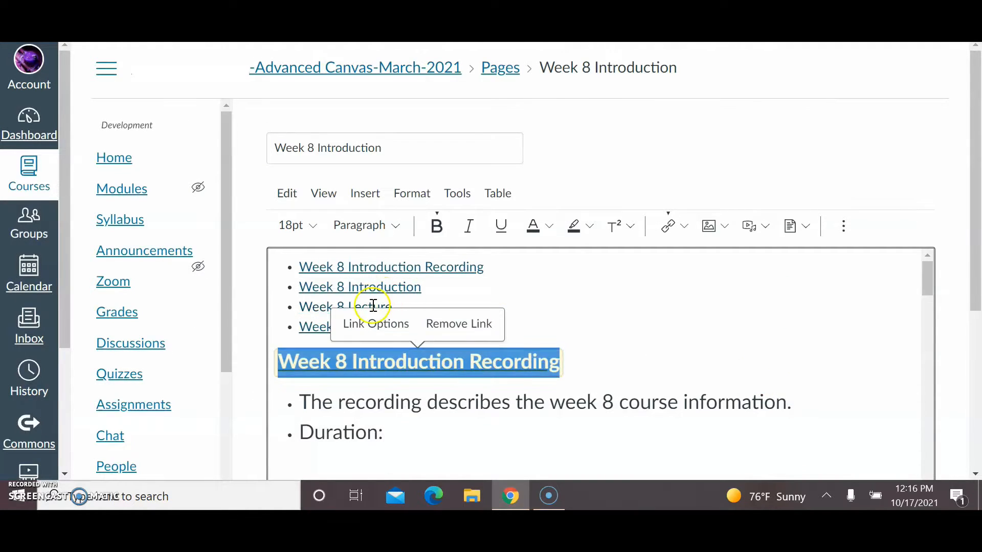
drag(974, 250, 977, 450)
click(925, 443)
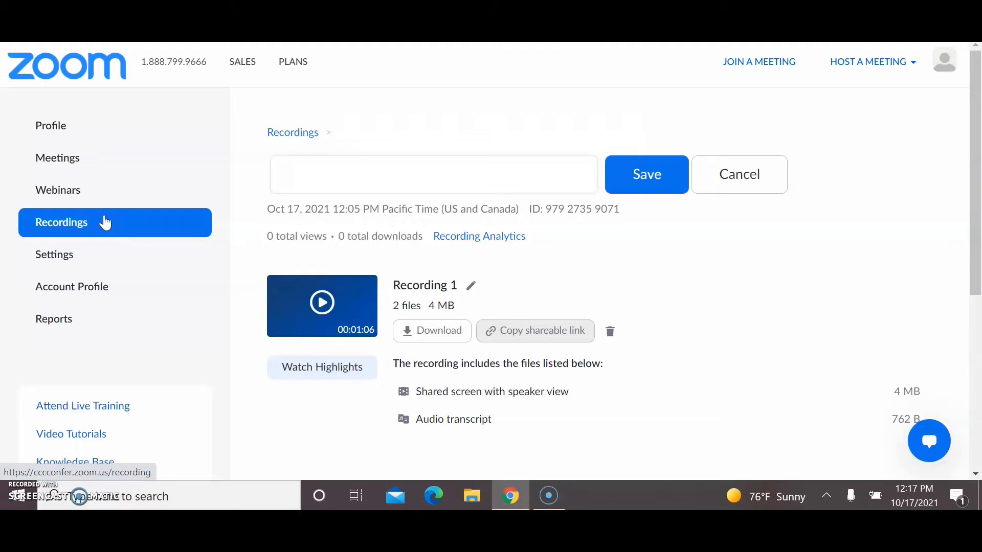
- Switch to the Zoom site, reach the meetings list through the account page, and open the form for scheduling a new meeting
click(60, 165)
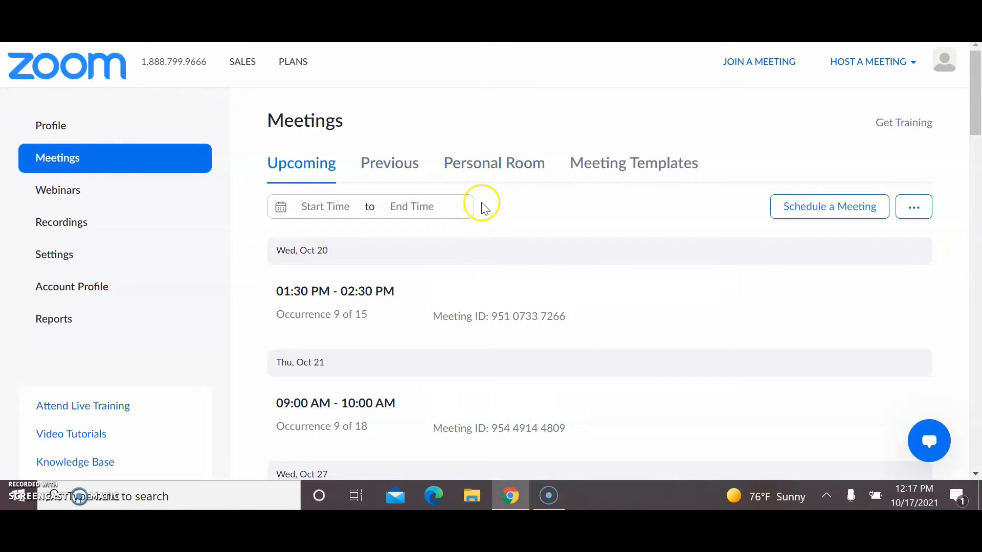
click(861, 66)
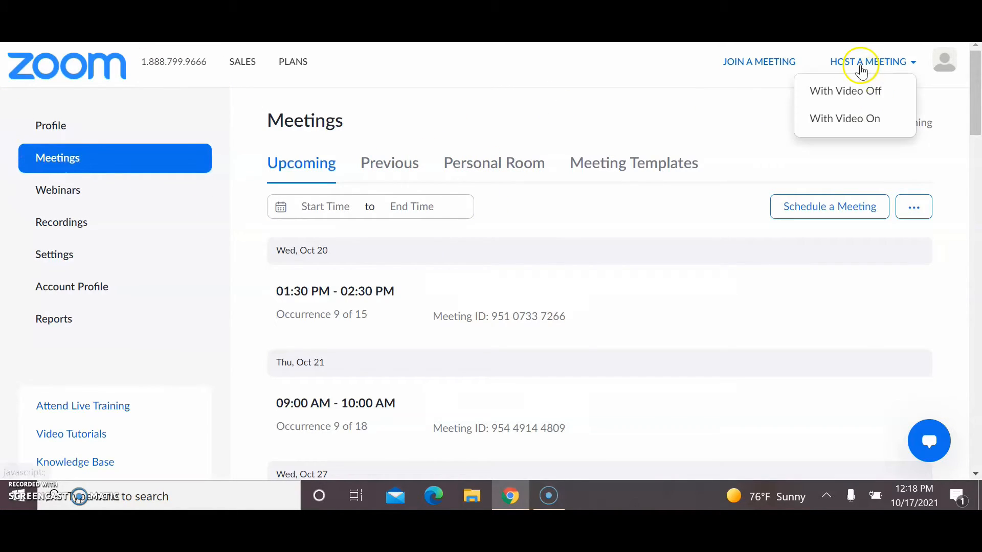
click(99, 76)
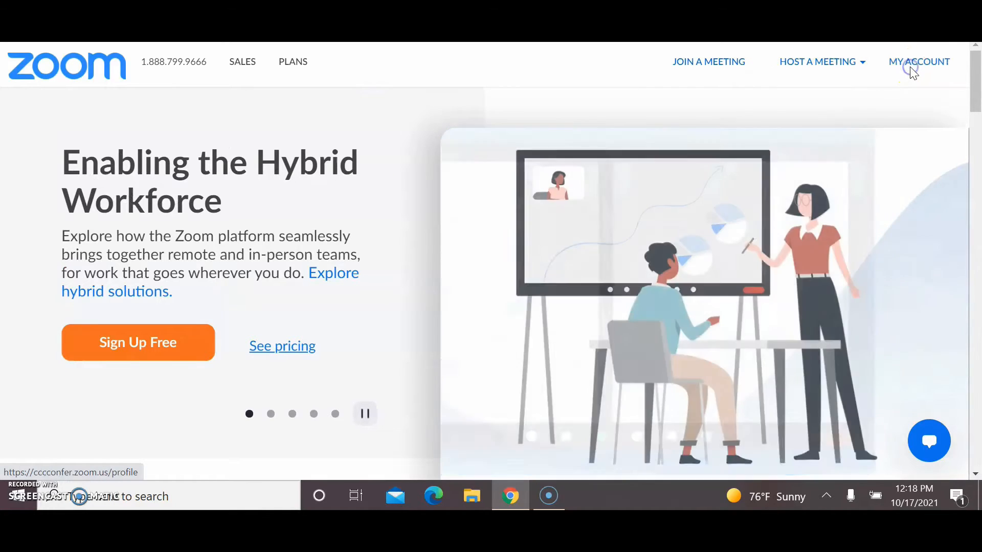
click(909, 67)
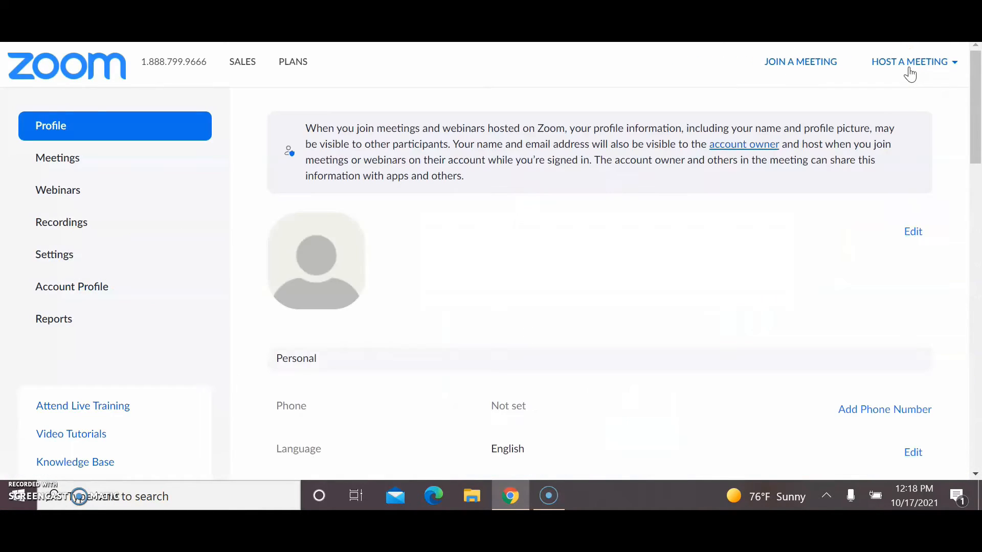
click(75, 163)
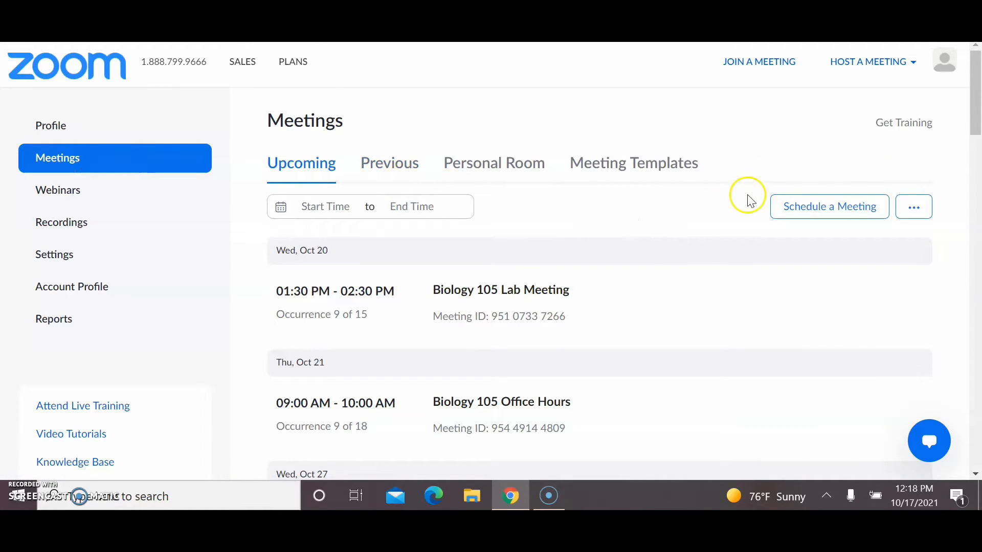
click(798, 207)
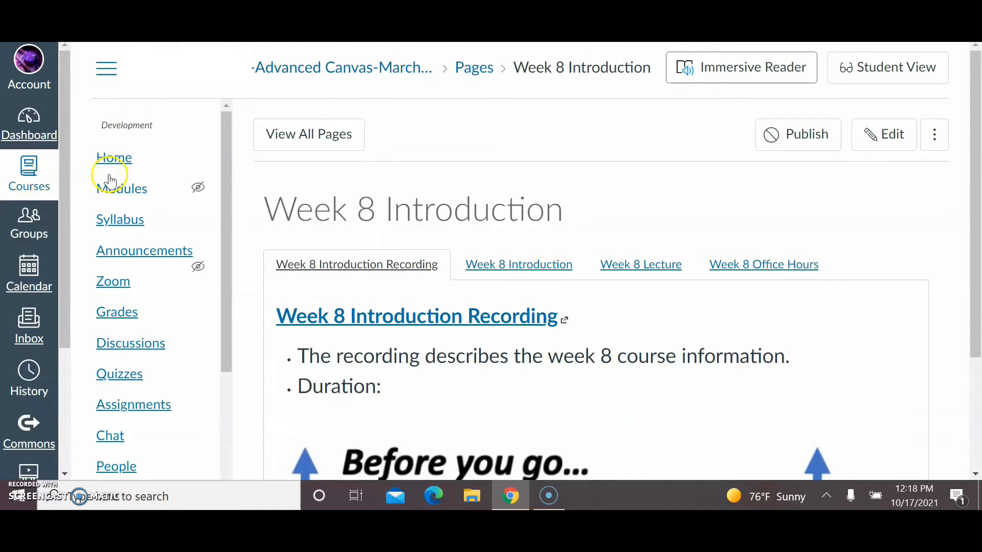
- In the Canvas course, view the Zoom page and the Week 8 Lecture section of the Week 8 Introduction page
drag(228, 323, 222, 392)
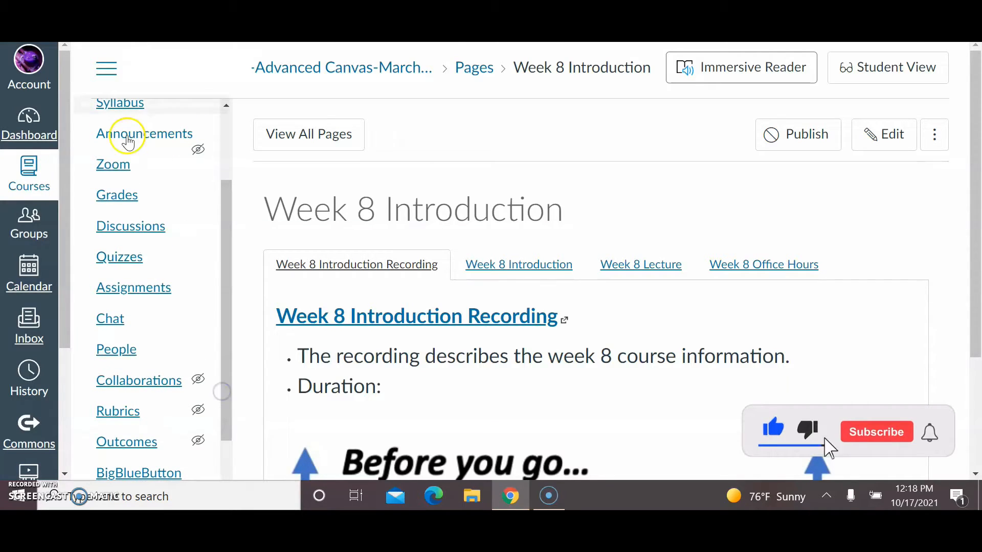
click(116, 166)
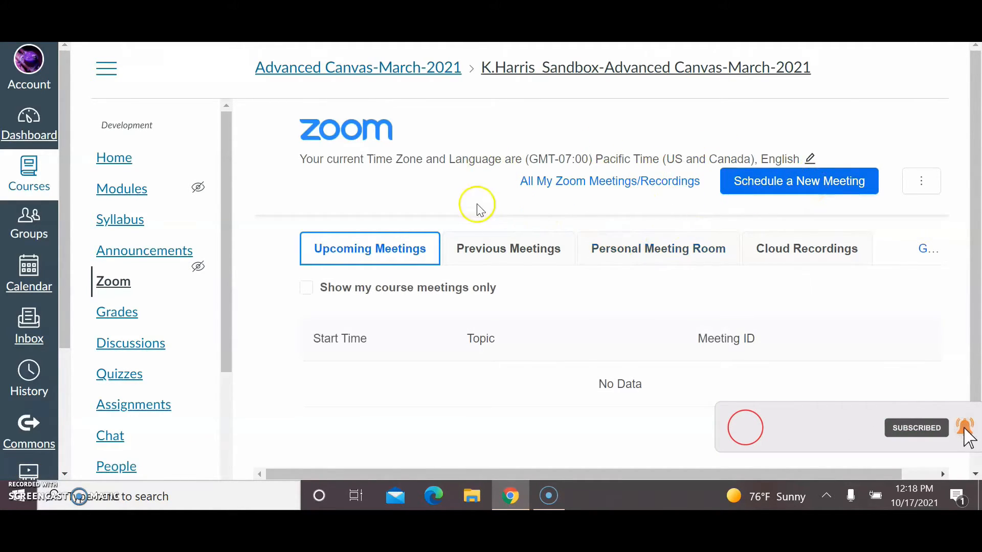
click(127, 191)
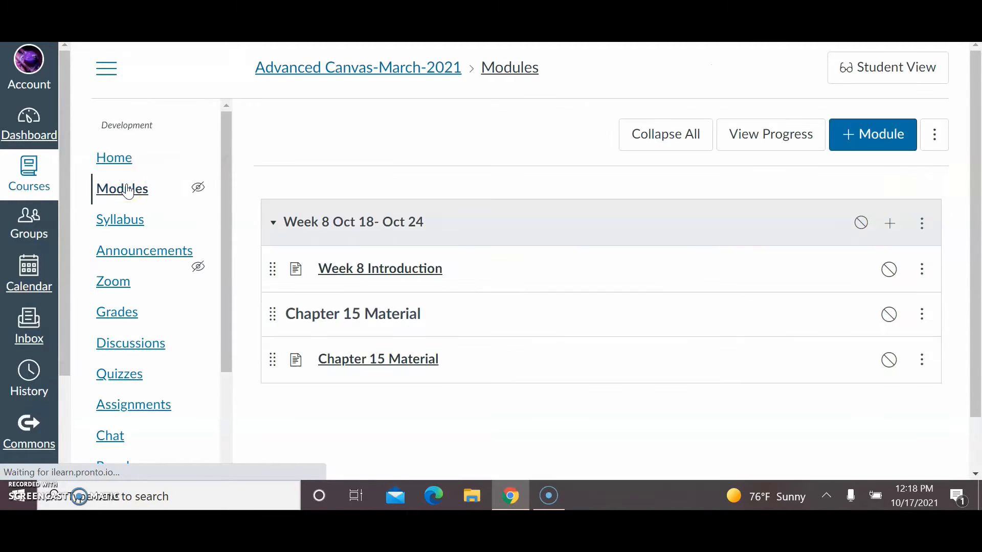
click(417, 276)
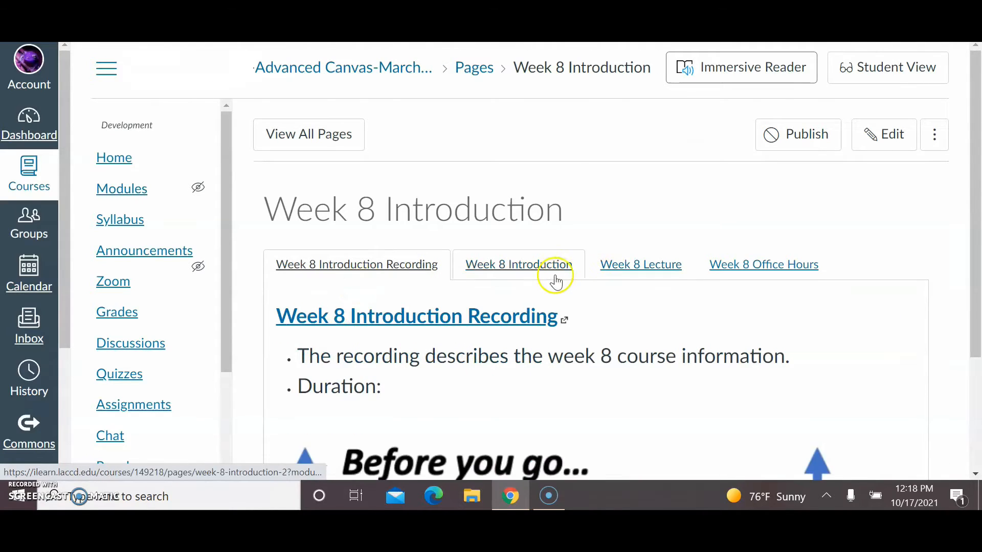
click(648, 274)
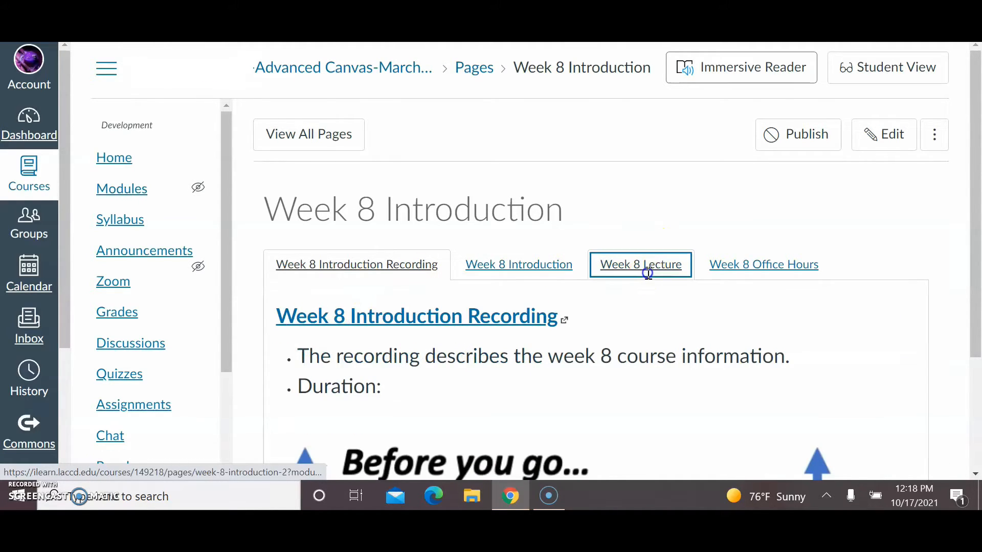
drag(975, 214, 977, 248)
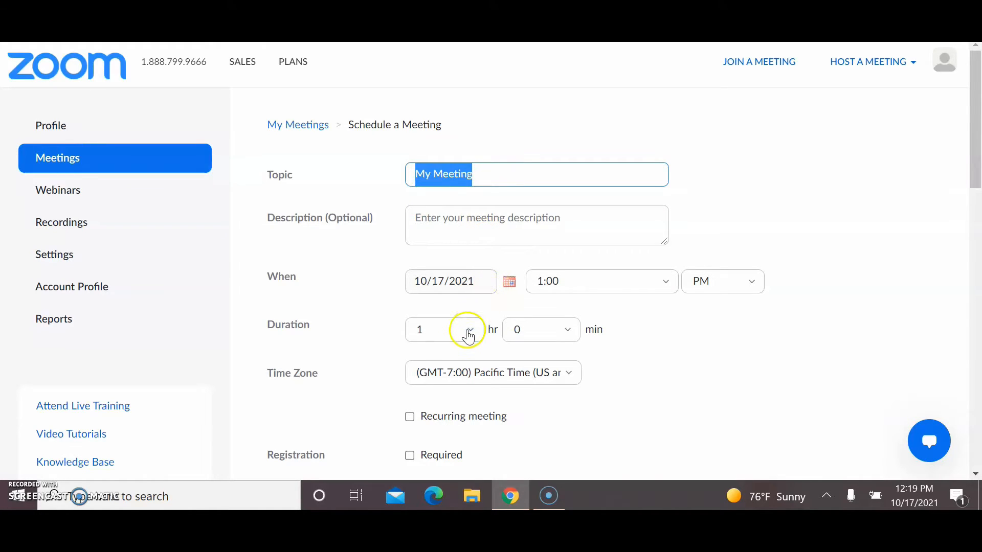
- Switch back to the Zoom scheduling form and save My Meeting with its default date, time and options
drag(975, 164, 977, 416)
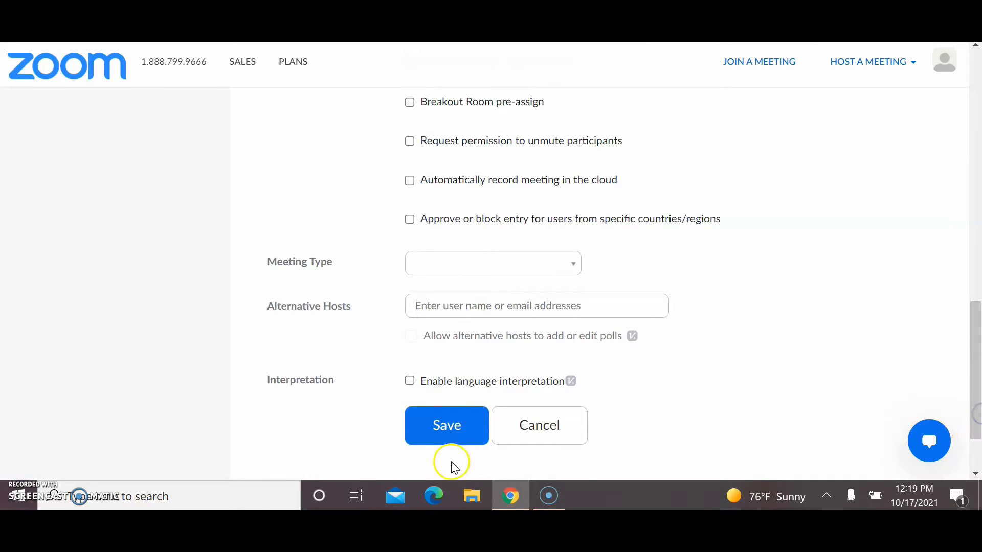
click(449, 432)
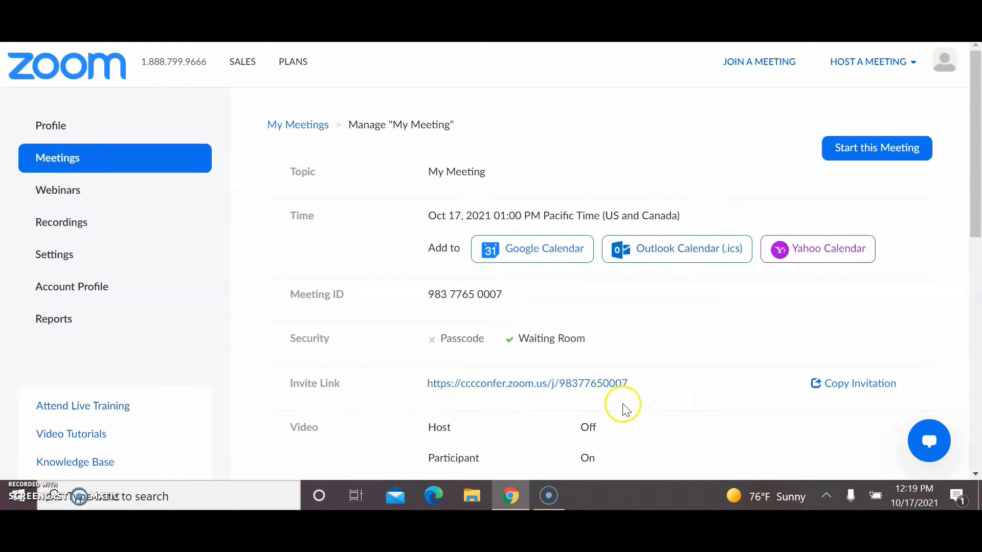
- Review the full meeting invitation text, close it without copying, and select the meeting's invite link
click(858, 388)
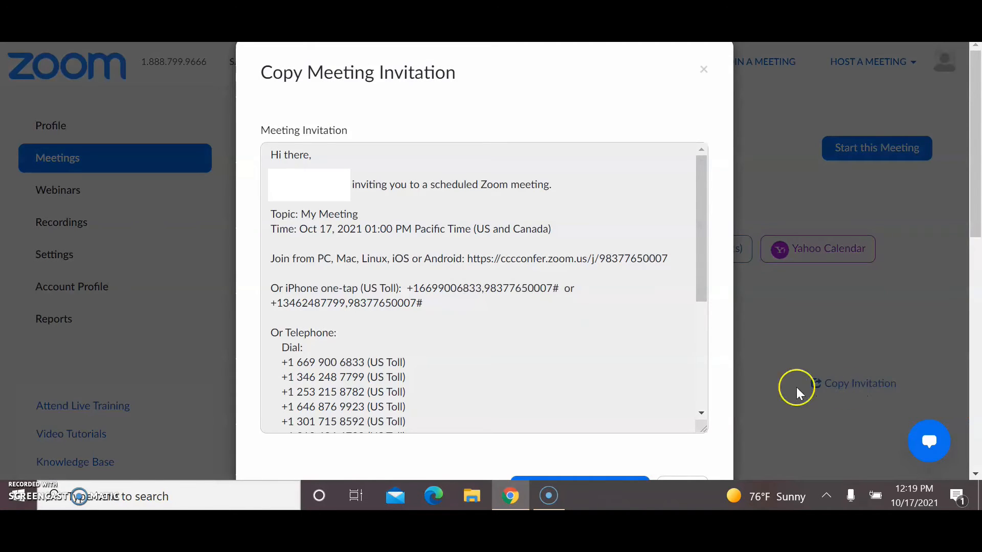
drag(703, 240, 697, 368)
drag(976, 193, 978, 220)
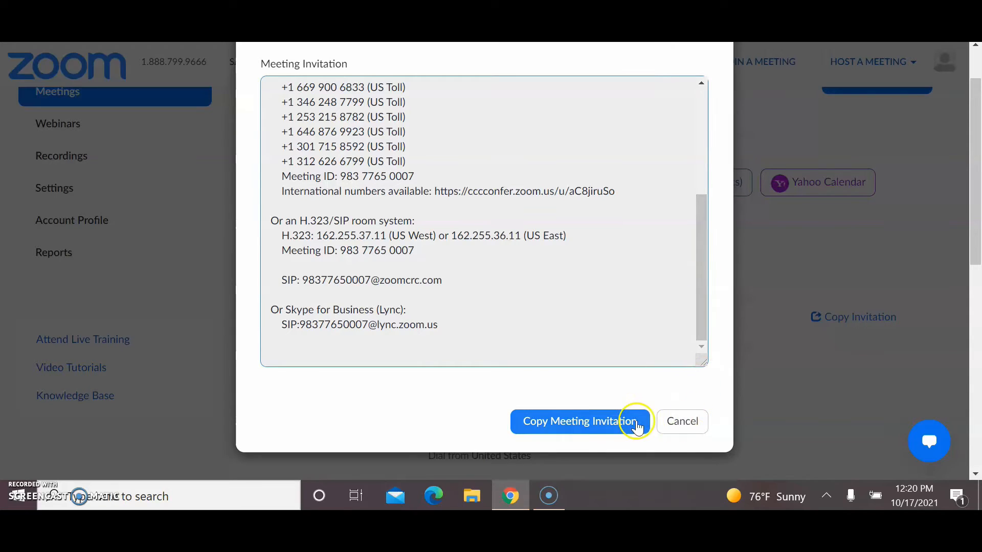
click(673, 428)
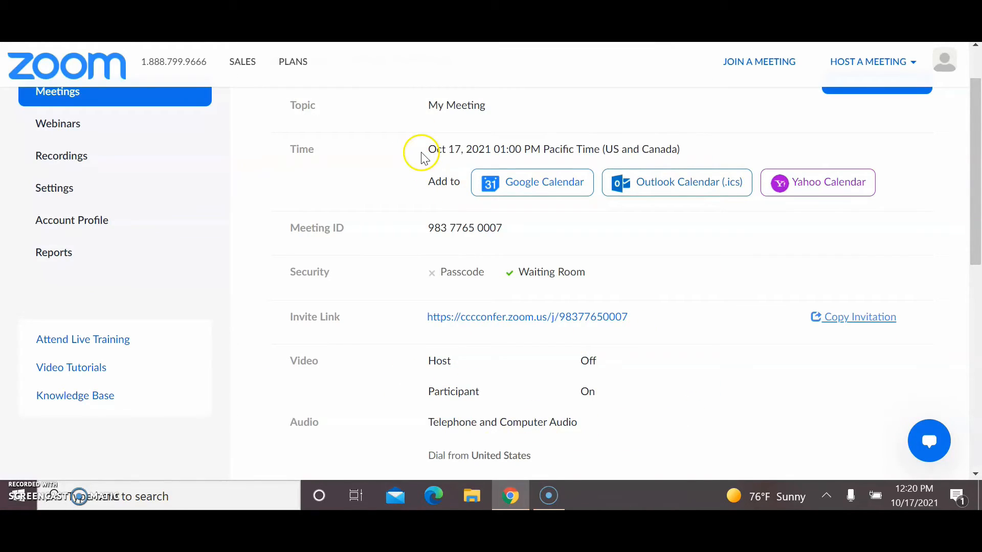
drag(630, 316, 424, 322)
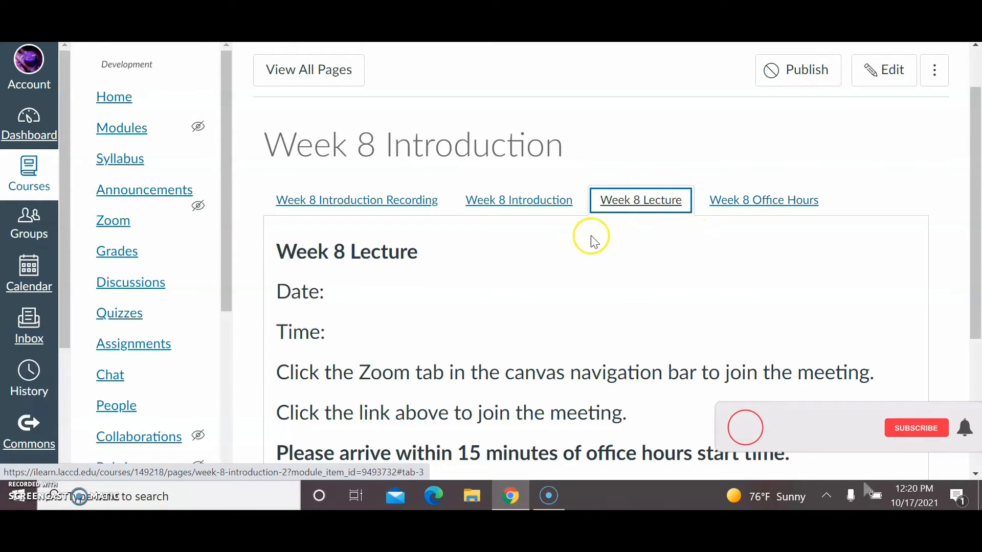
- Open the Week 8 Introduction page for editing and go to the Week 8 Lecture section in its content
click(871, 72)
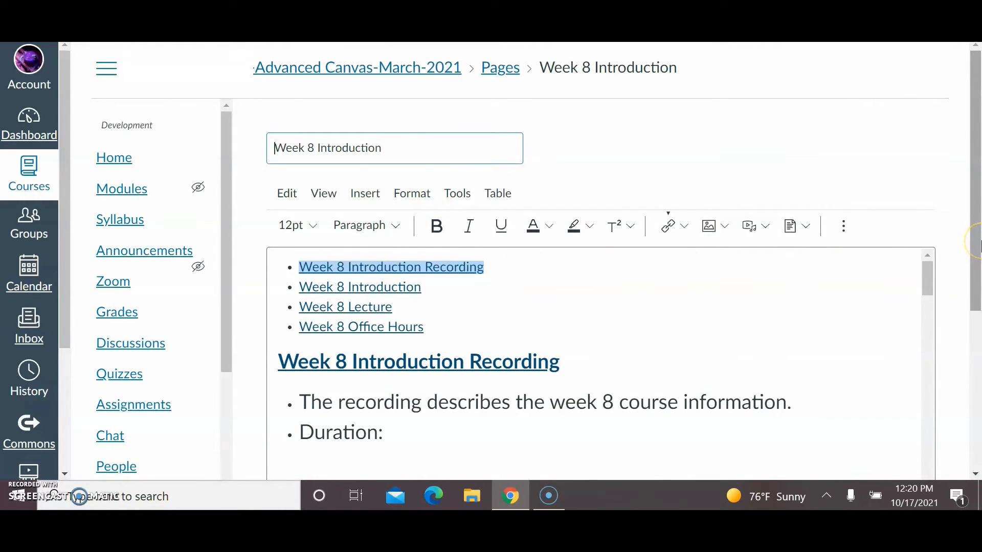
scroll(975, 241, down, 2)
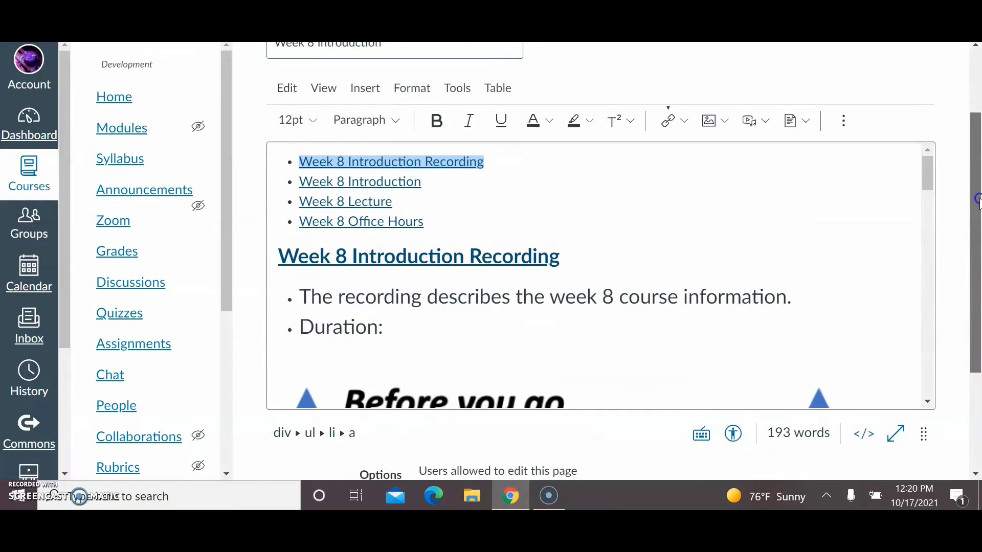
drag(924, 175, 949, 153)
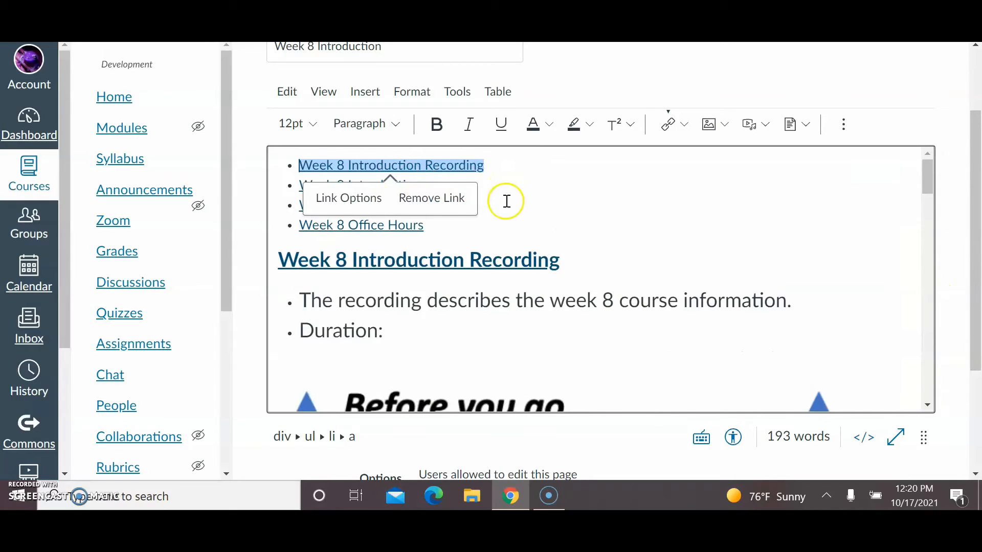
drag(927, 184, 909, 393)
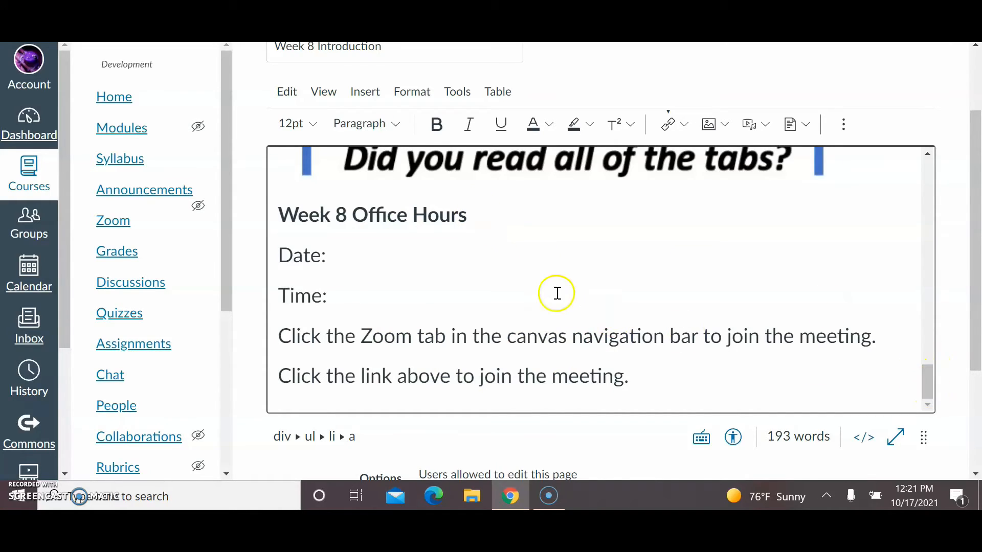
click(919, 390)
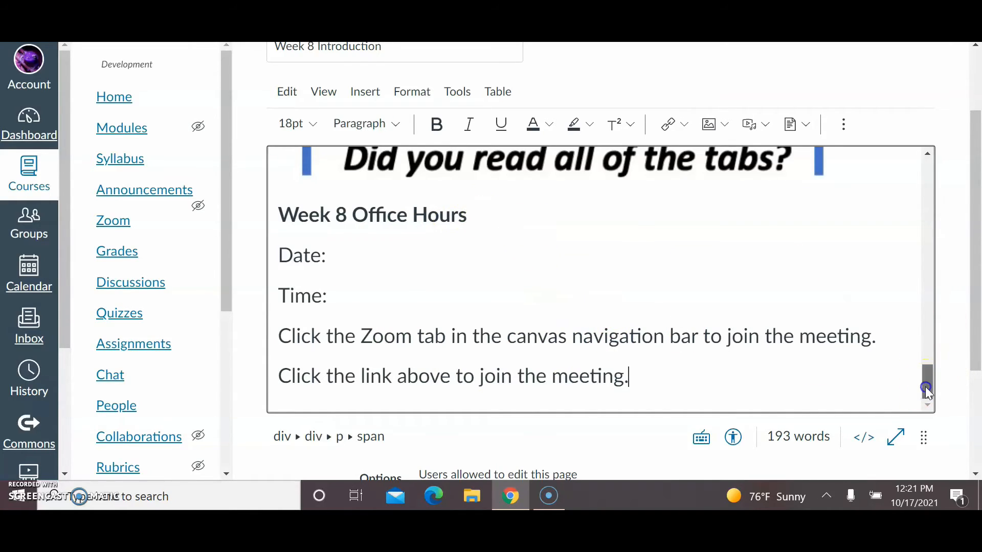
drag(927, 392, 929, 340)
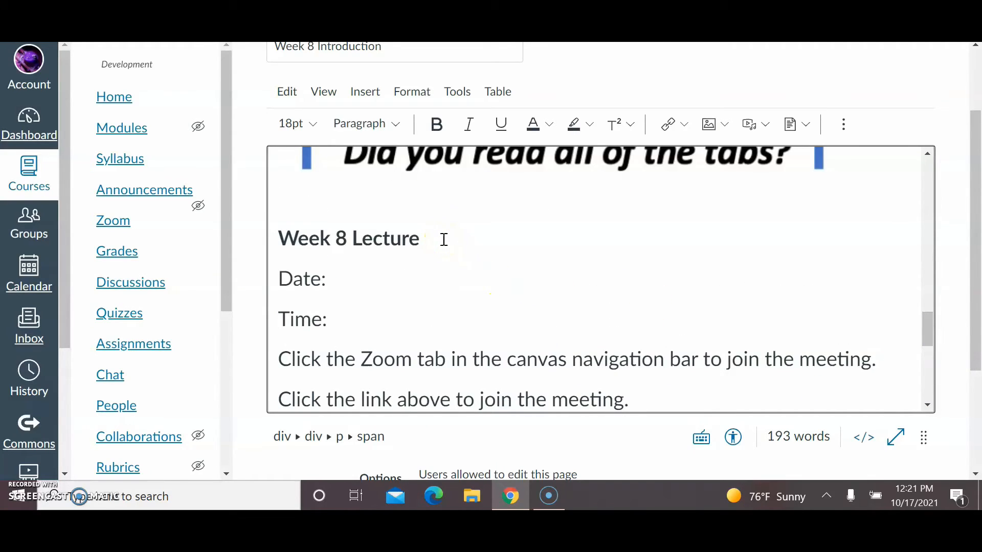
- Turn the Week 8 Lecture heading into an external link using the copied Zoom meeting invite link
drag(444, 240, 274, 239)
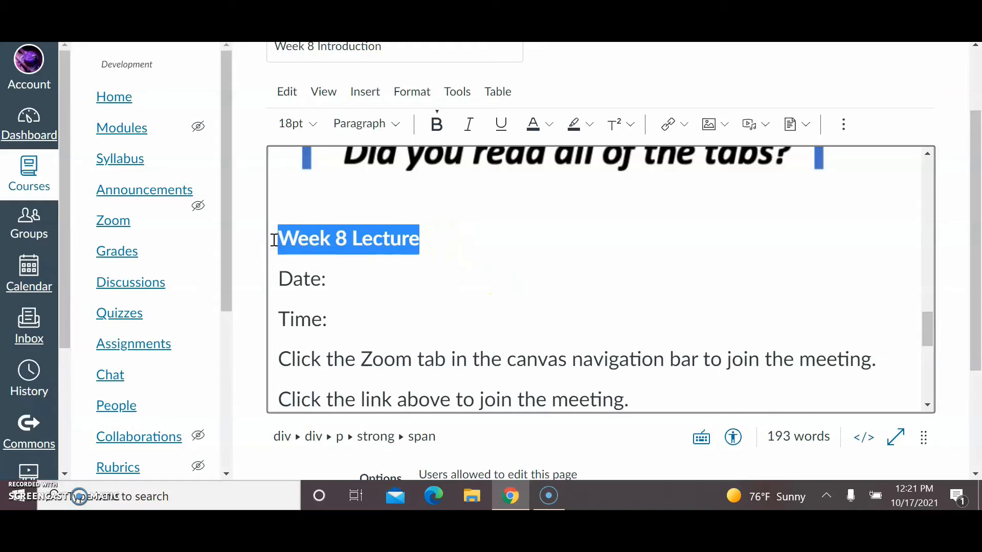
click(683, 125)
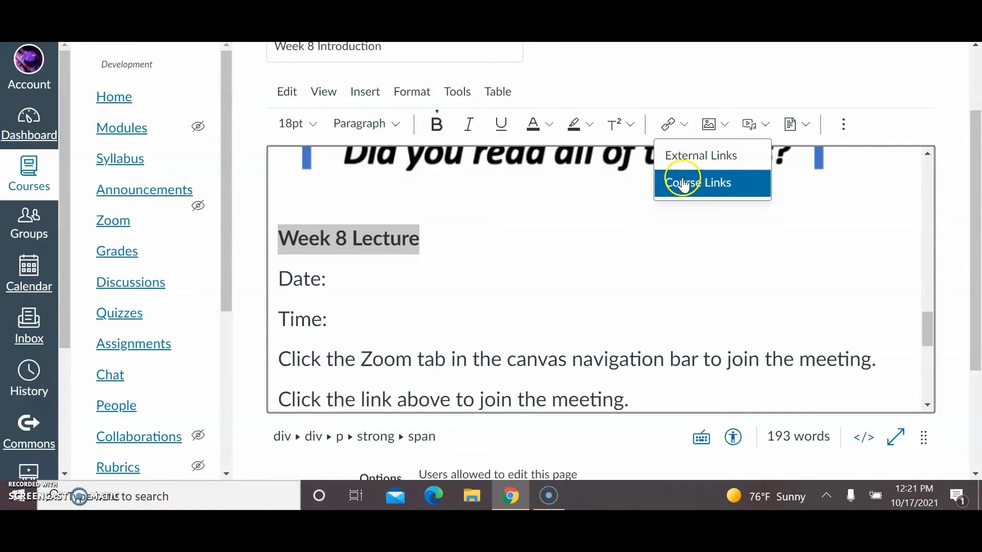
click(688, 158)
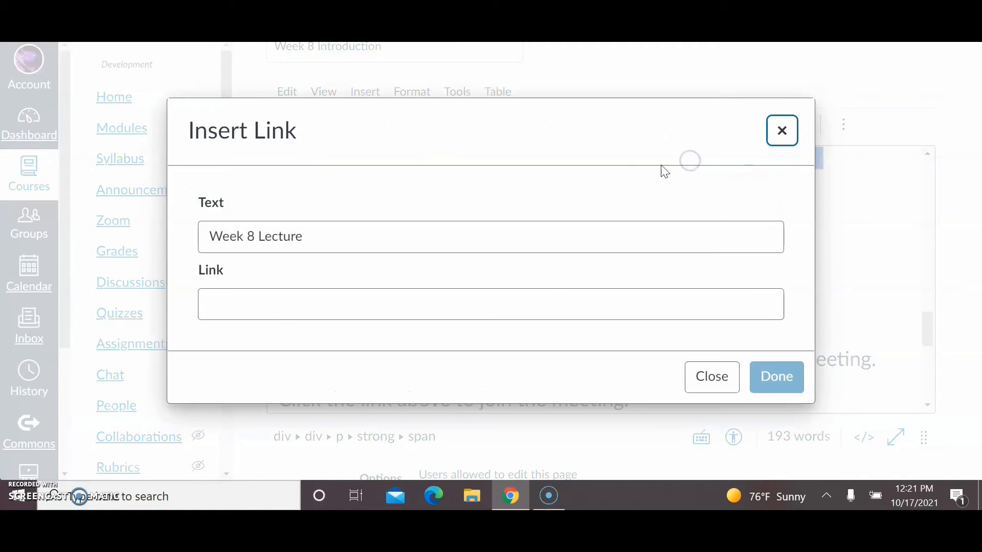
click(324, 297)
key(ctrl+v)
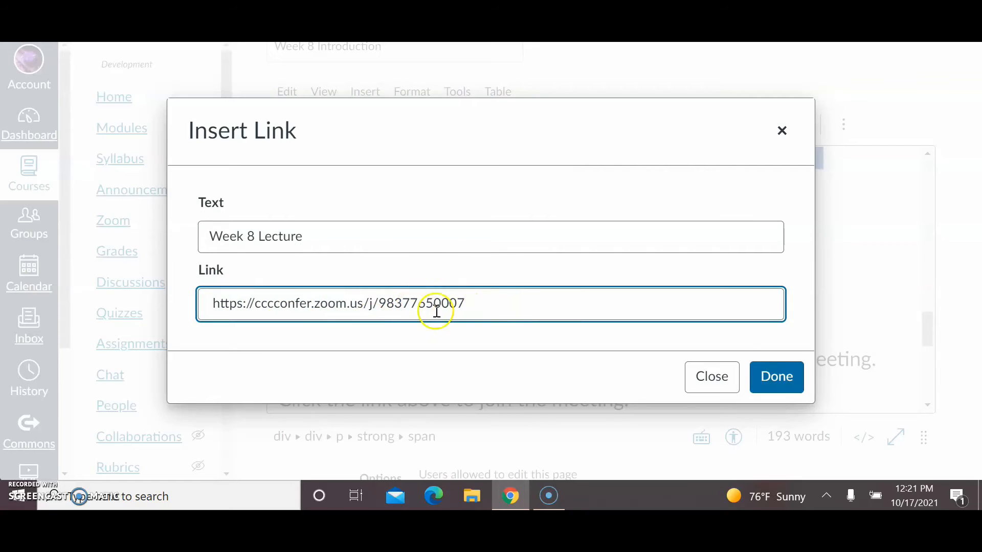
click(770, 394)
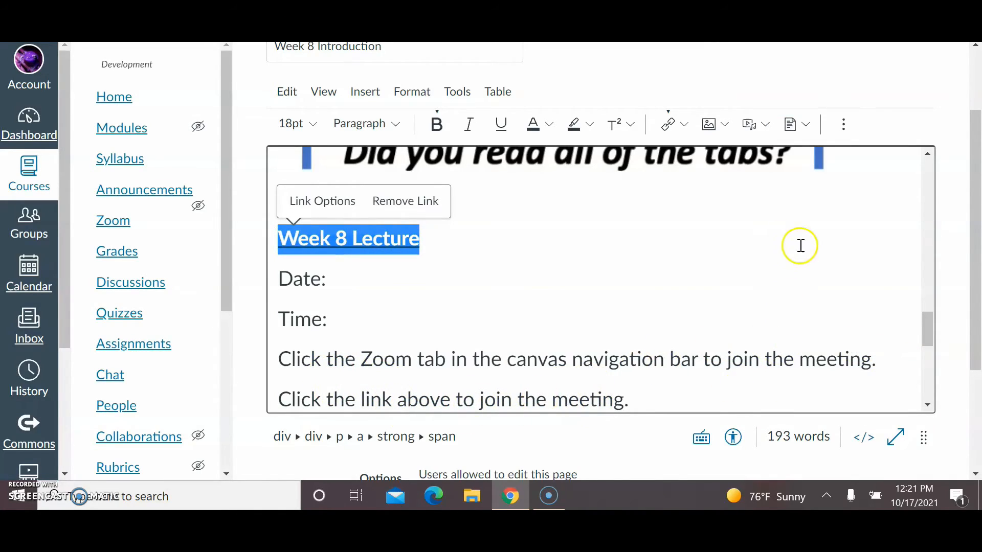
- Delete the sentence about joining through the Zoom tab from the Week 8 Lecture section and save the page
drag(881, 357, 253, 330)
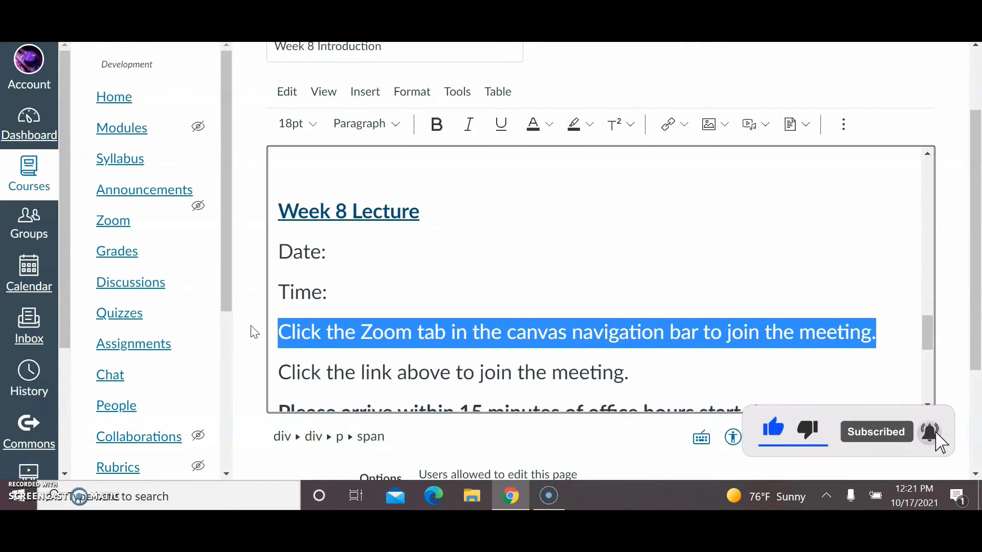
key(Delete)
key(Delete)
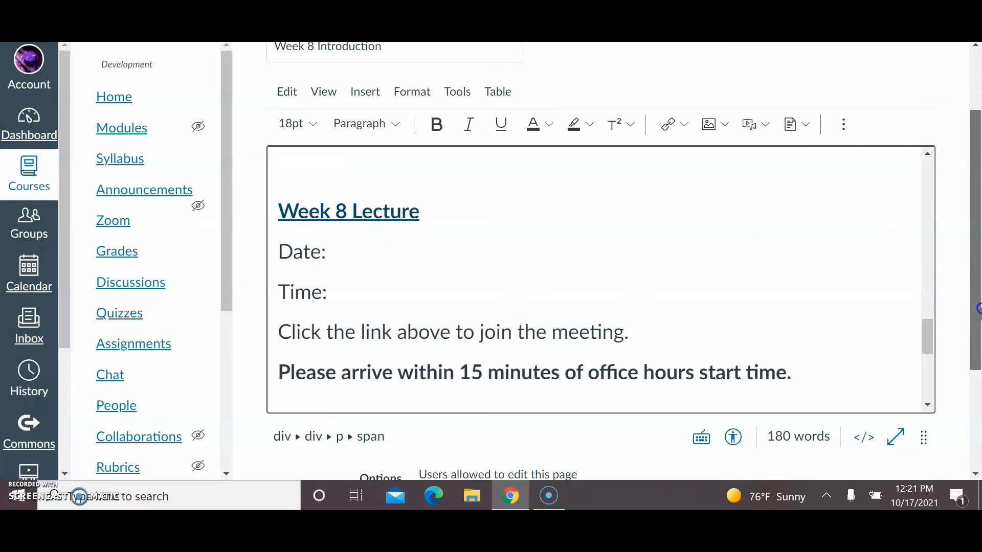
drag(977, 329, 977, 424)
click(934, 434)
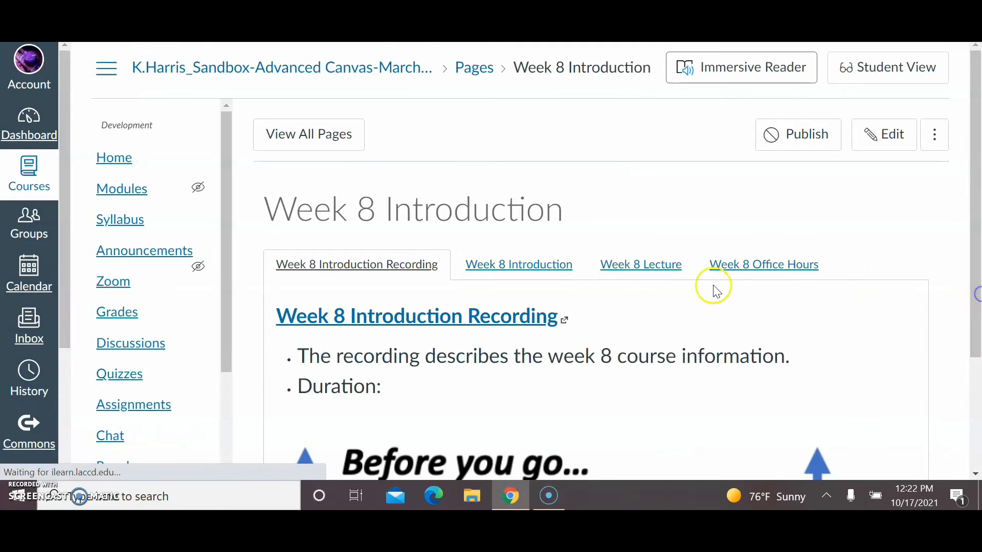
- Check the Week 8 Lecture and Week 8 Office Hours sections on the saved page, ending on Week 8 Lecture
click(670, 269)
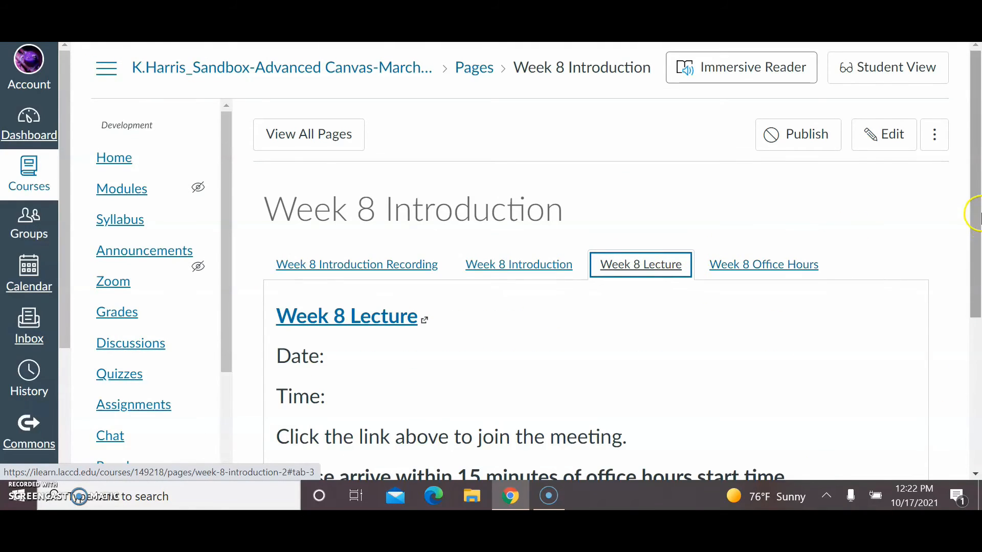
scroll(977, 225, down, 1)
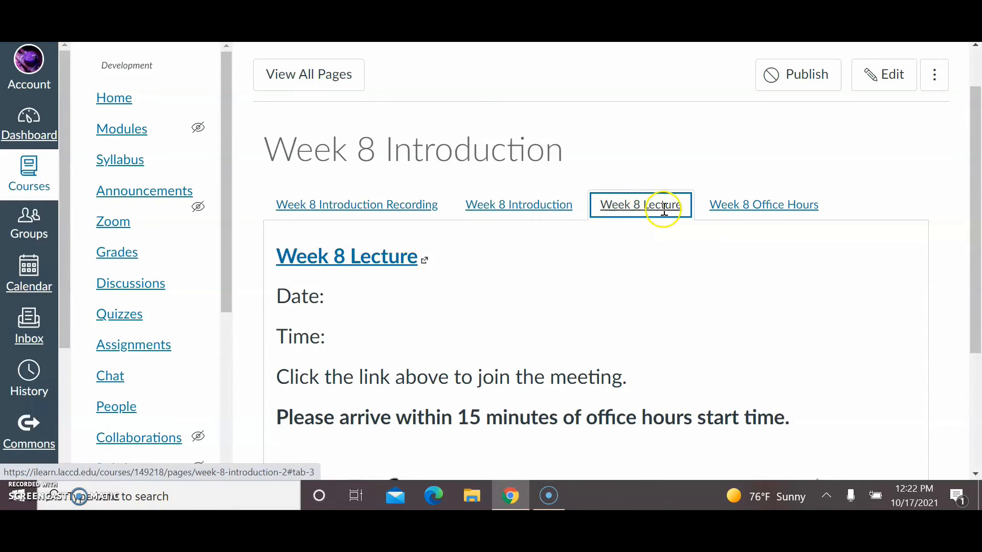
click(741, 211)
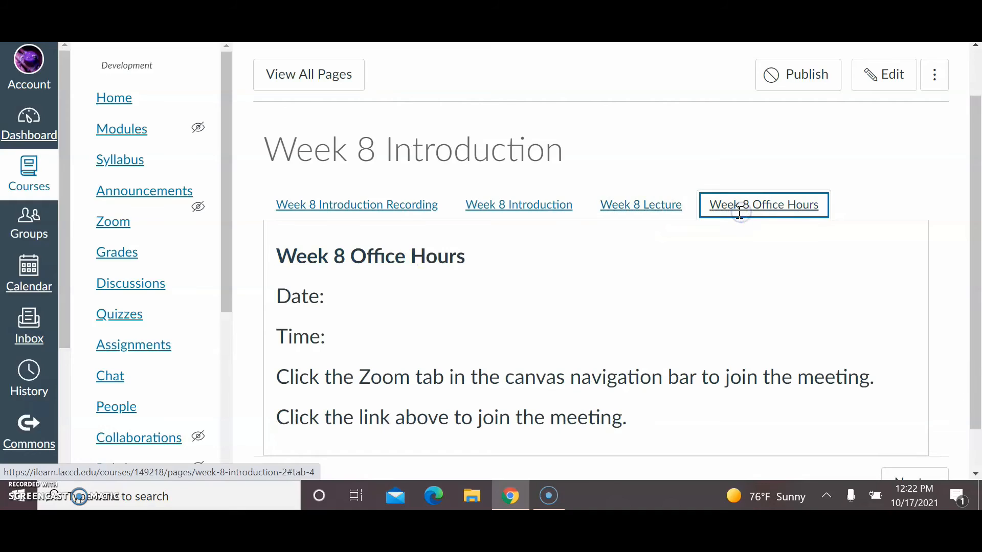
click(644, 217)
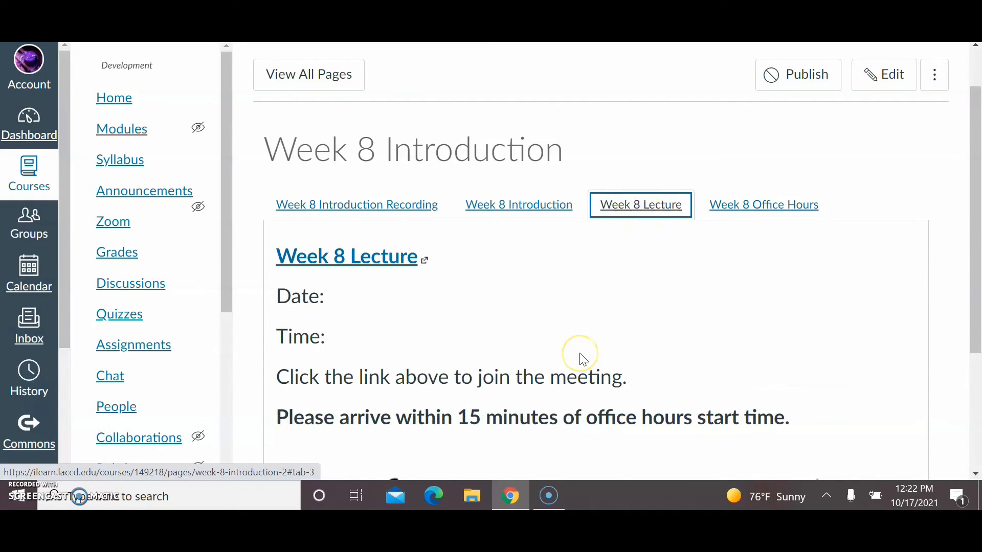